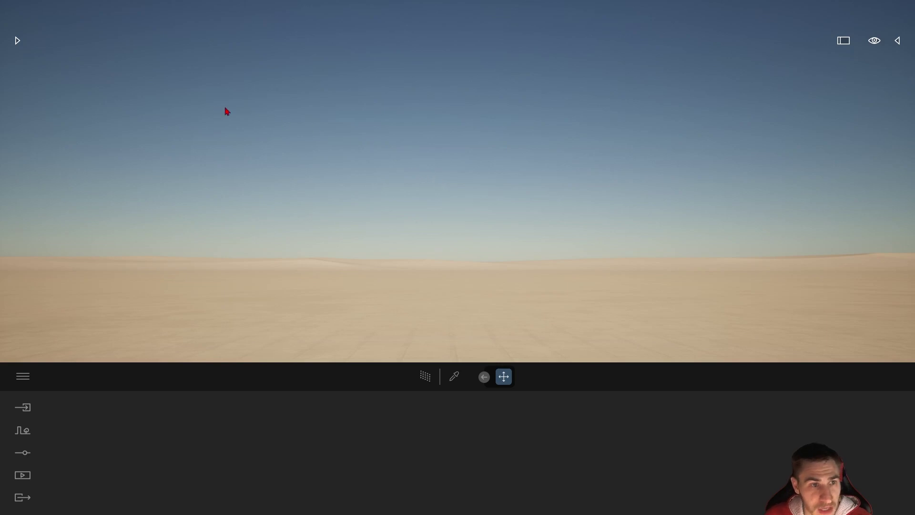
Expand the Library panel beside the empty desert scene
click(17, 40)
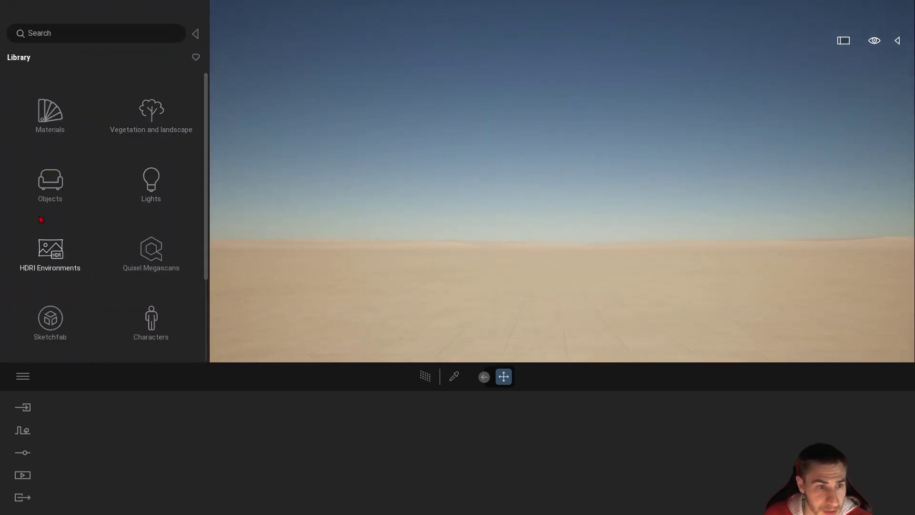
Browse the Library to Objects > Primitives
scroll(64, 216, down, 2)
scroll(107, 321, down, 1)
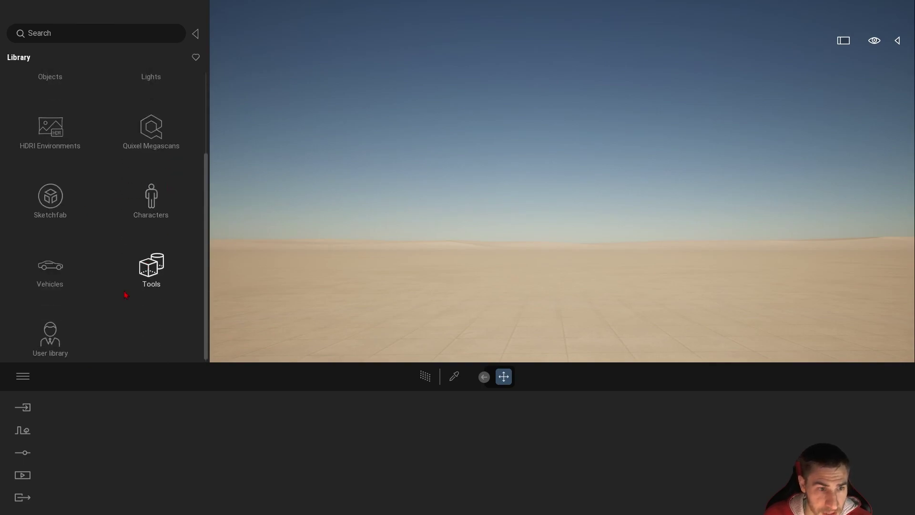
click(151, 267)
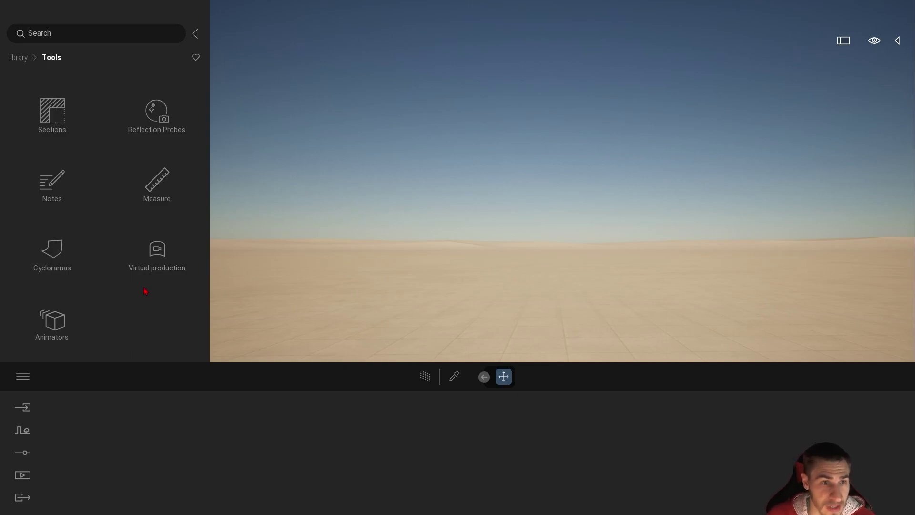
click(17, 57)
click(71, 205)
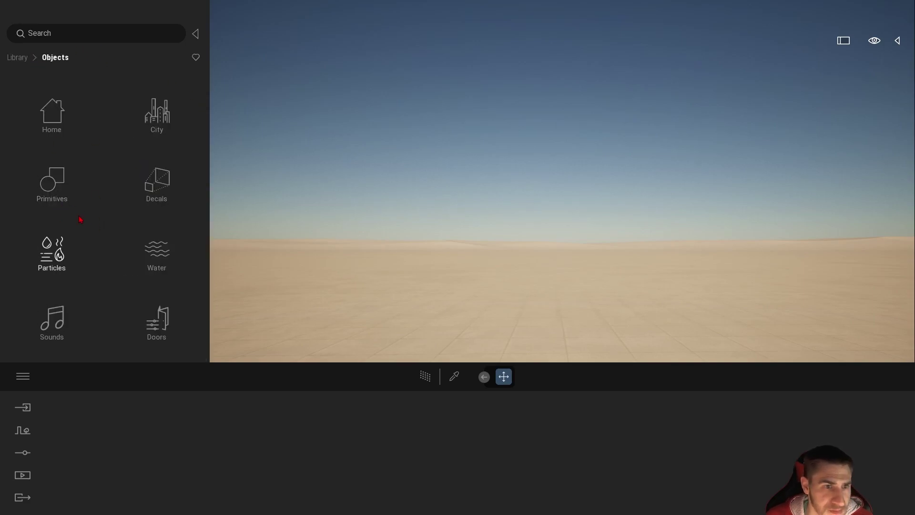
click(53, 184)
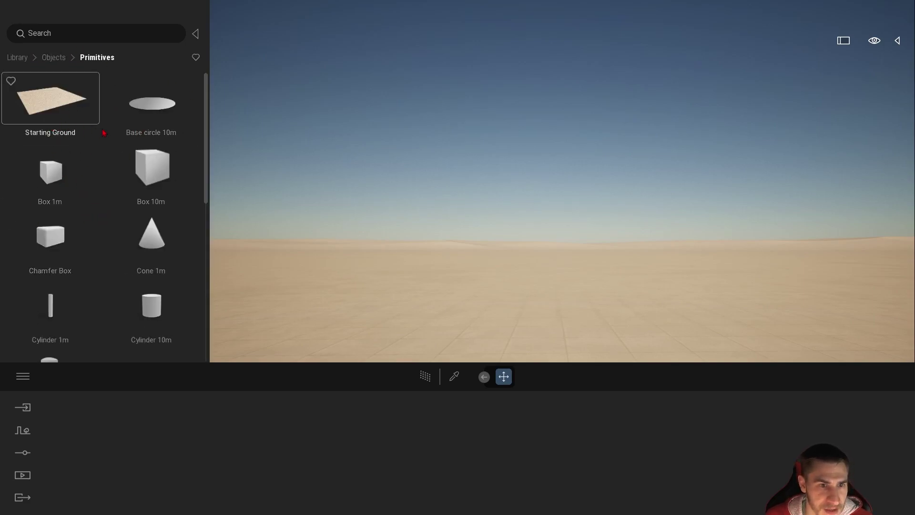
scroll(48, 191, down, 1)
scroll(104, 167, up, 1)
Place a Box 10m on the desert ground and orbit the camera to view it
drag(150, 176, 538, 297)
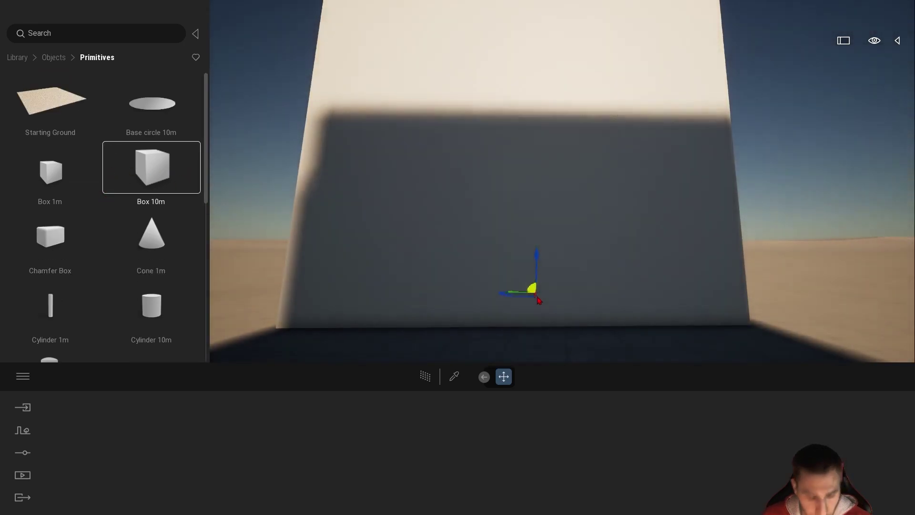
key(Escape)
mouse_move(352, 273)
right_down()
mouse_move(463, 279)
mouse_move(405, 281)
mouse_move(370, 258)
mouse_move(389, 251)
right_up()
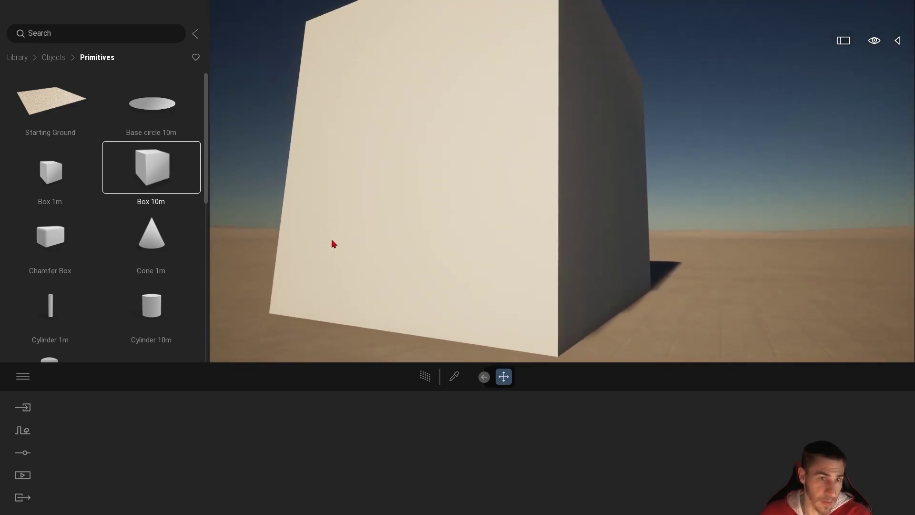
click(17, 57)
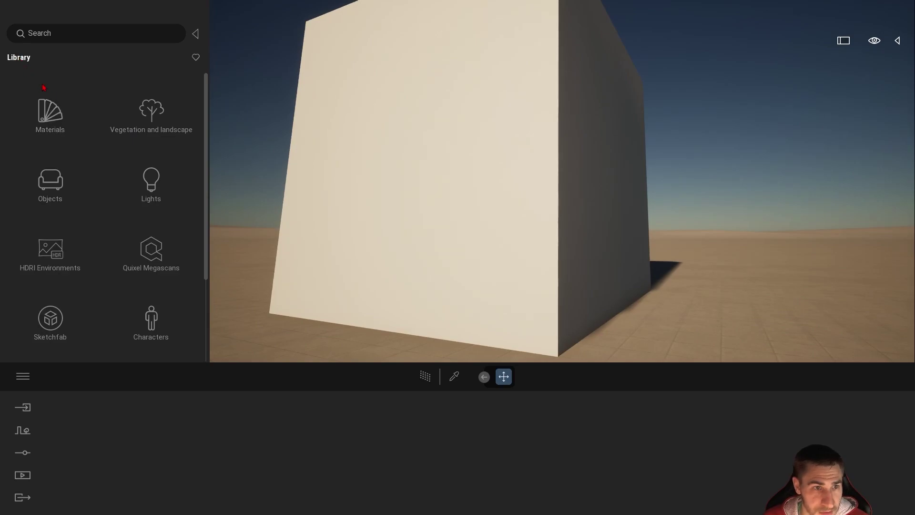
Apply the Matt chrome material from Materials > Metal to the box
click(50, 115)
click(143, 121)
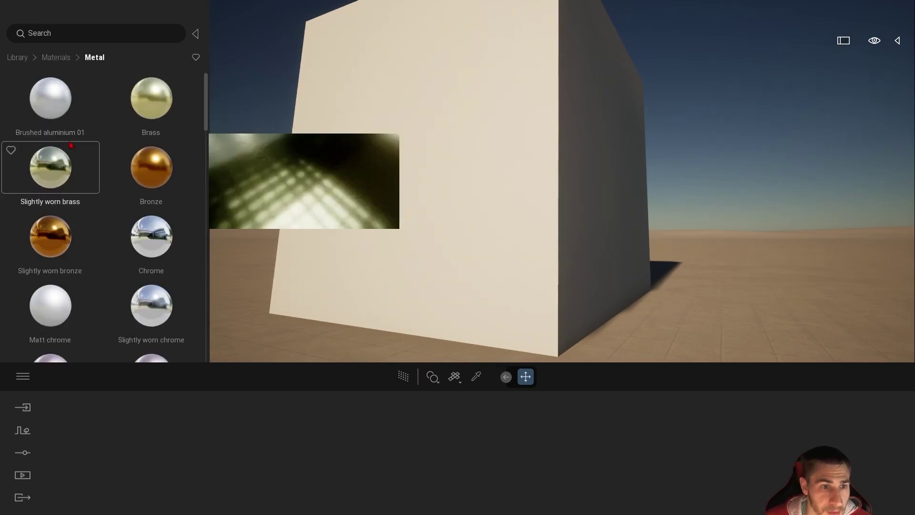
scroll(68, 148, down, 3)
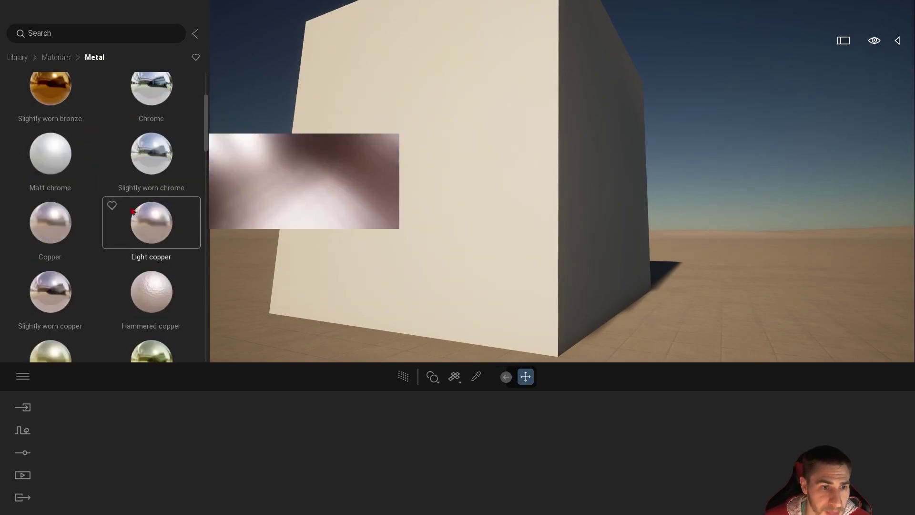
click(53, 163)
click(423, 239)
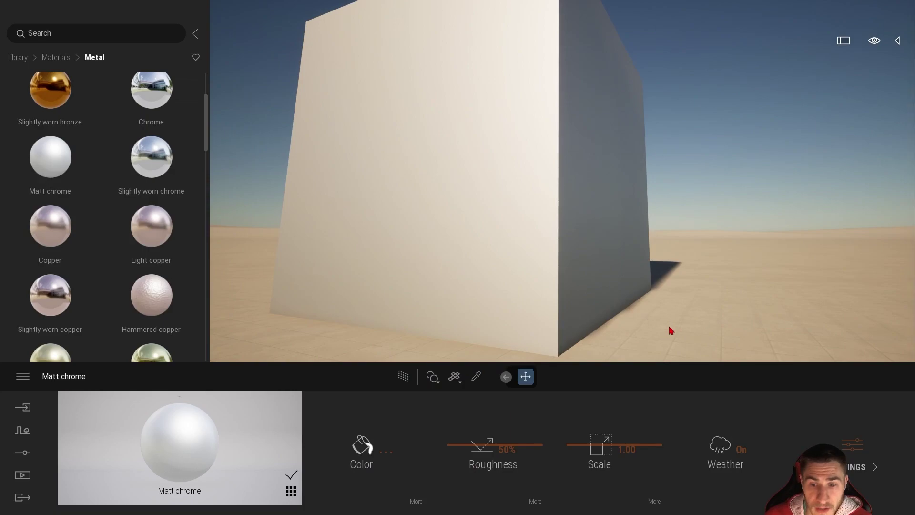
Expand the Color and Use mask settings, toggling the opacity map on and back off
click(413, 504)
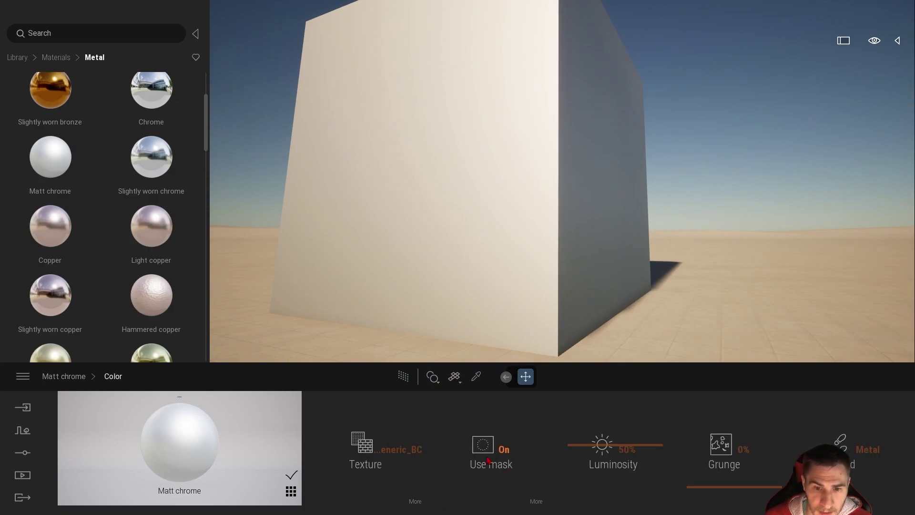
click(537, 503)
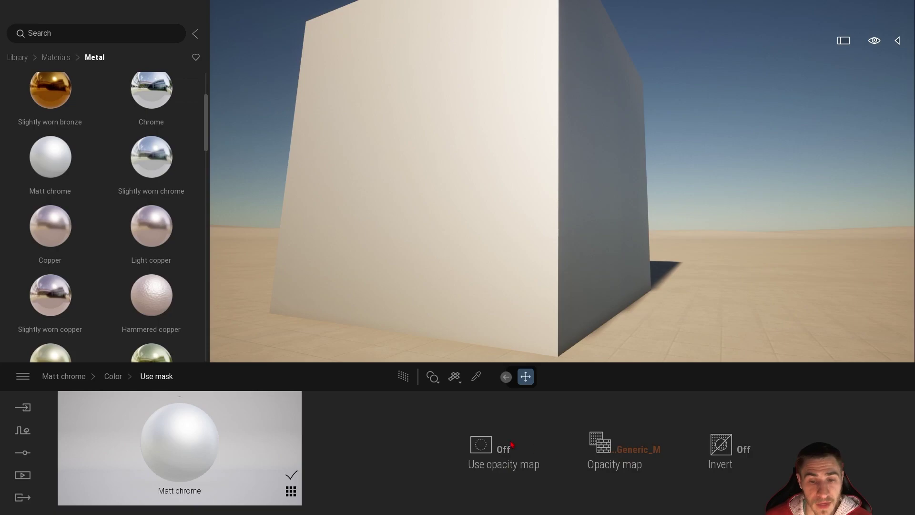
click(499, 450)
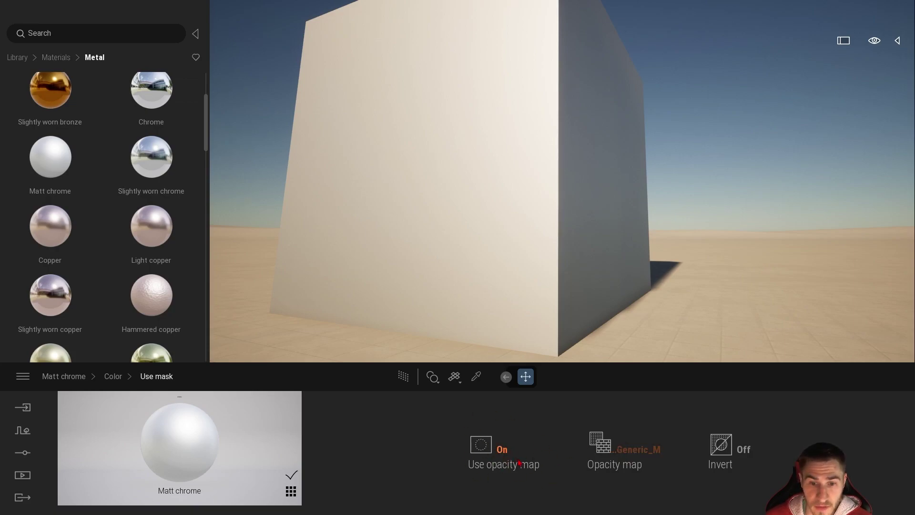
click(499, 448)
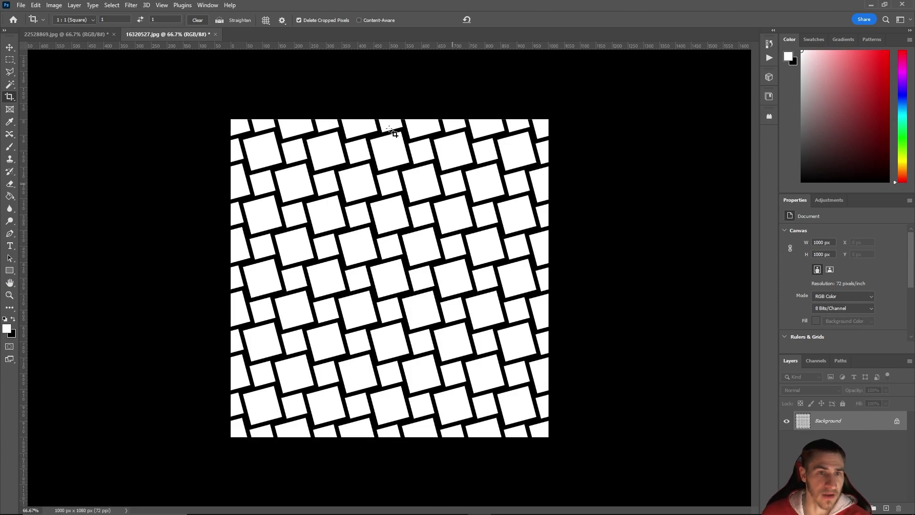
Crop the 22528869.jpg wavy grid to 1:1 and unlock its background as Layer 0
click(95, 35)
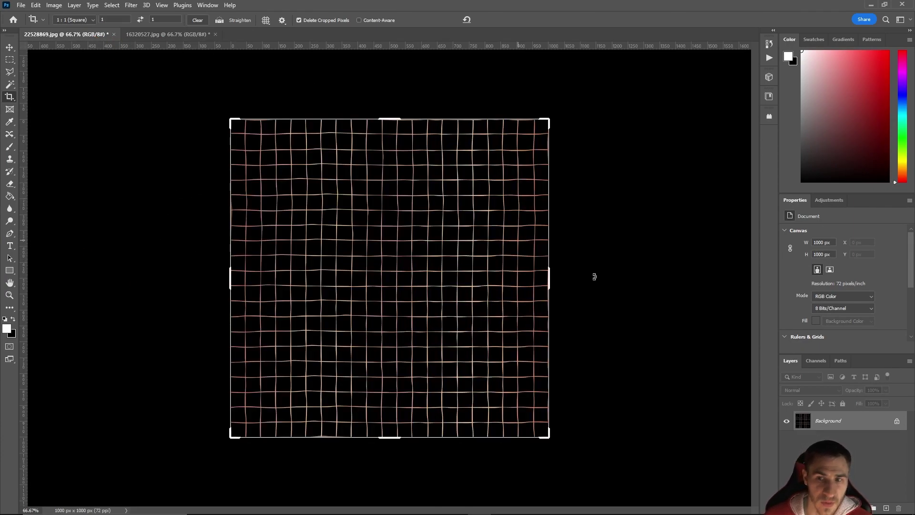
key(Return)
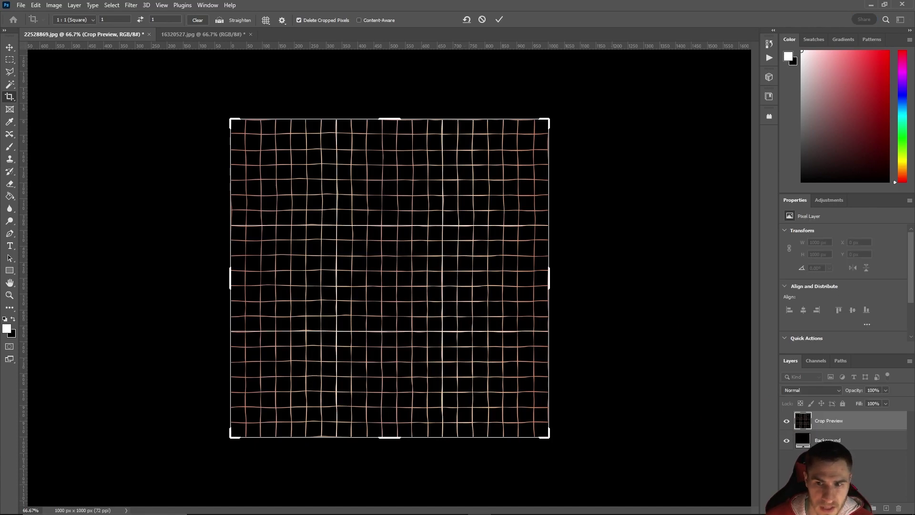
key(Return)
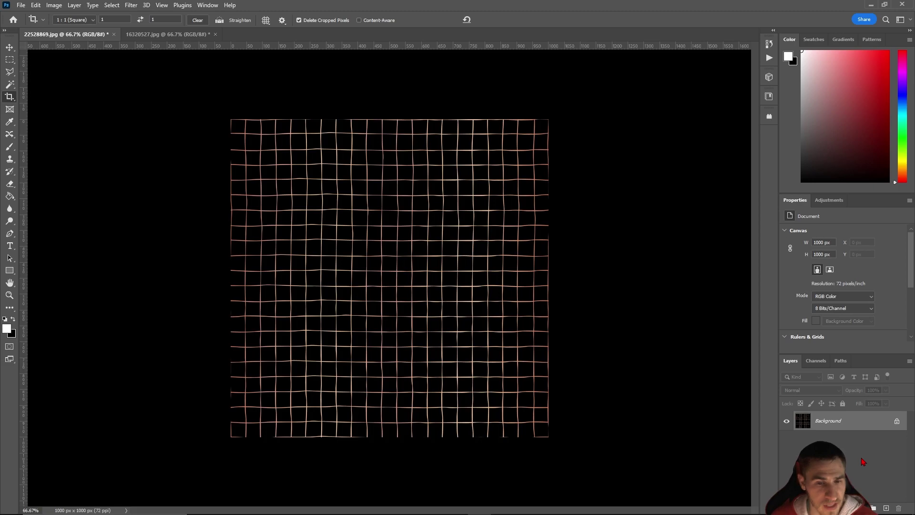
click(896, 426)
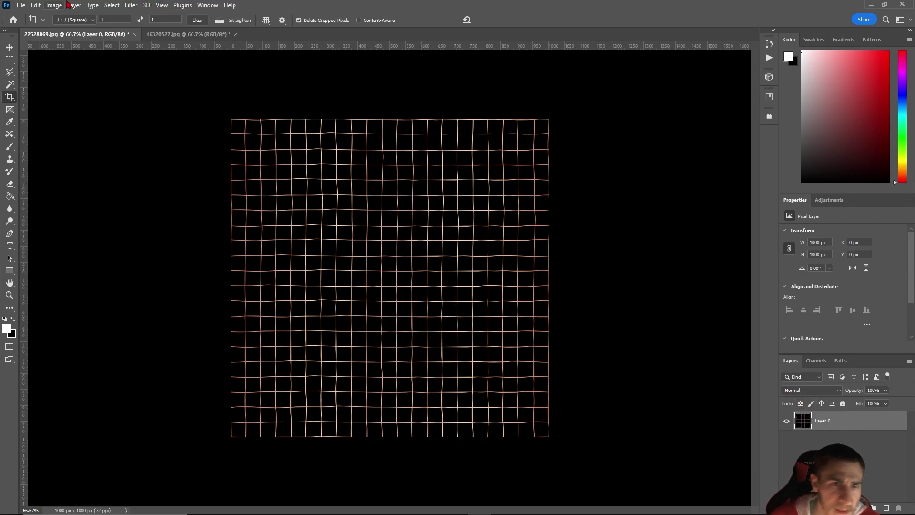
click(157, 6)
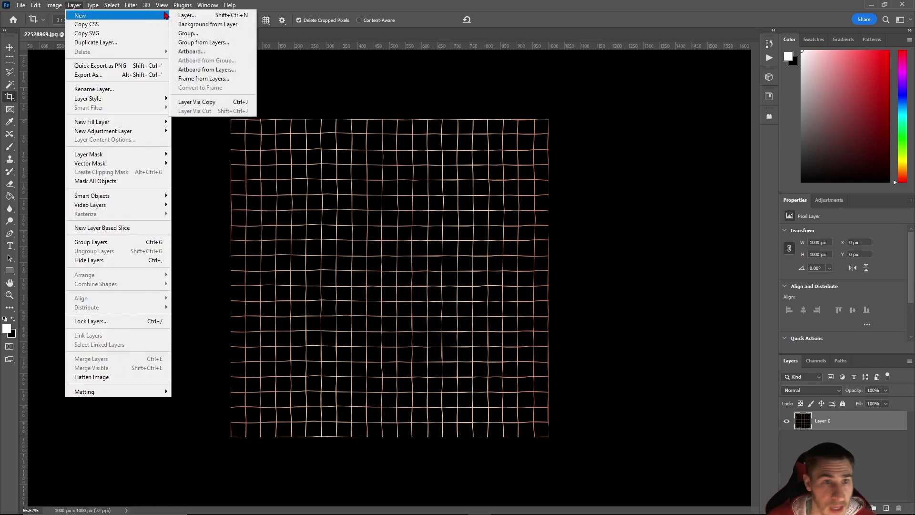
mouse_move(132, 7)
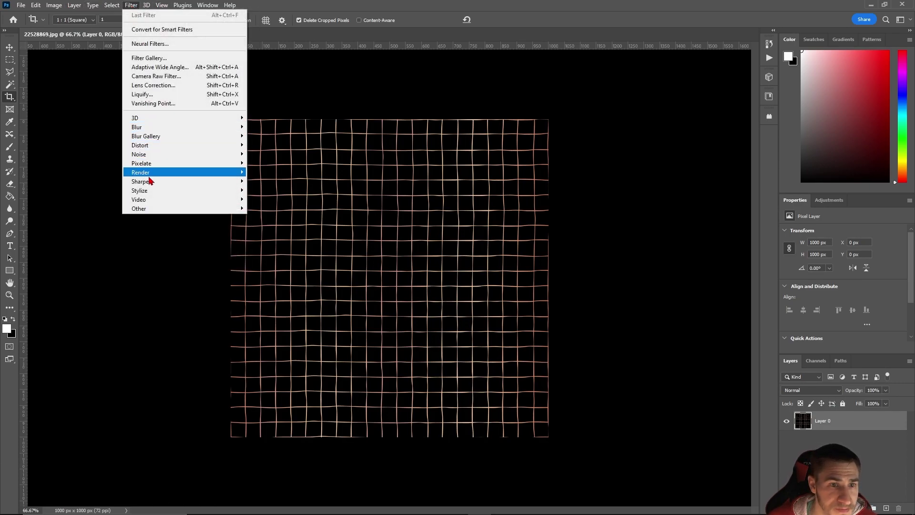
mouse_move(145, 213)
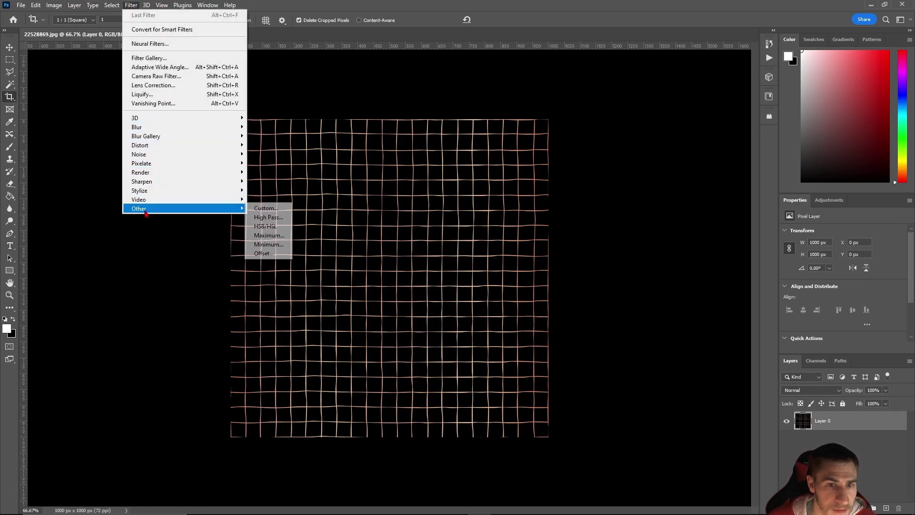
click(267, 253)
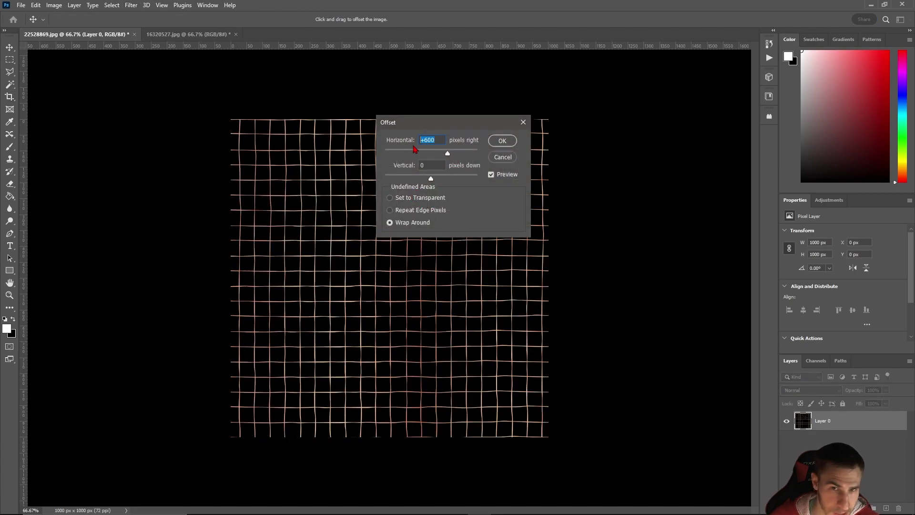
text(400)
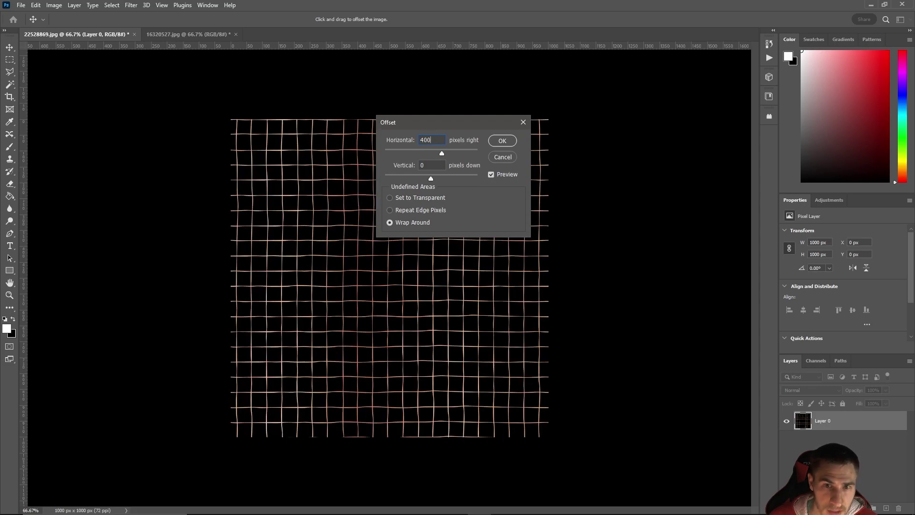
click(494, 175)
click(494, 175)
click(496, 177)
click(496, 177)
click(494, 175)
click(494, 175)
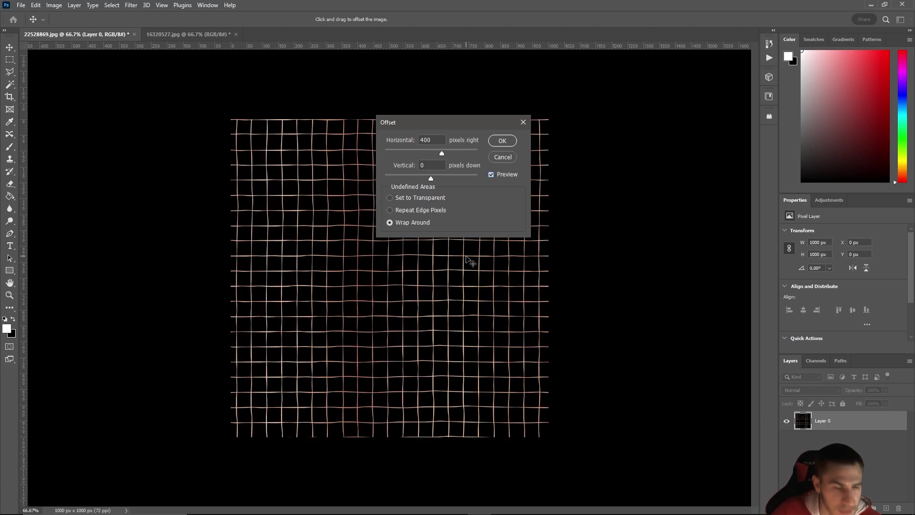
double_click(426, 139)
text(0)
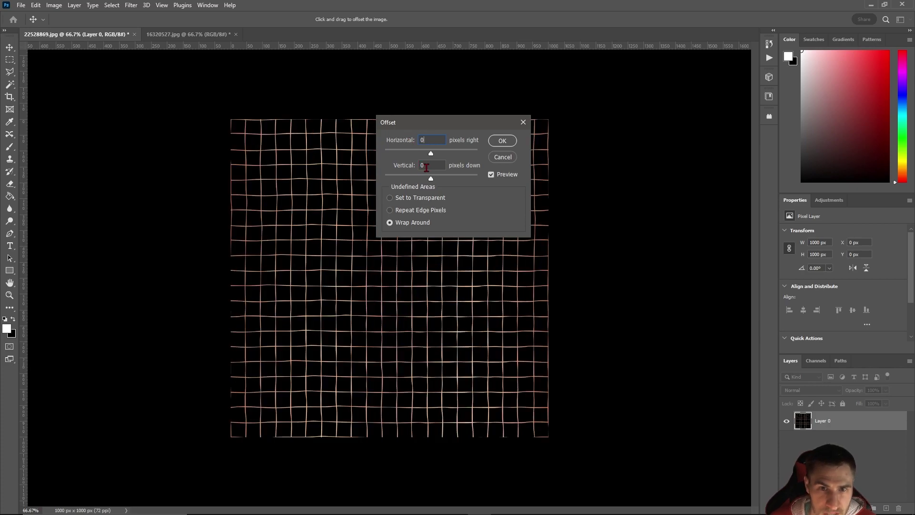
double_click(423, 165)
text(400)
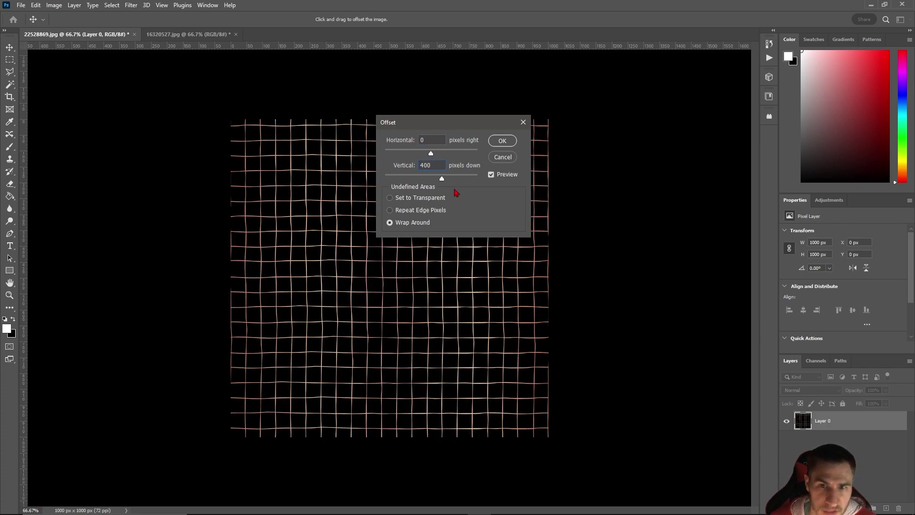
drag(461, 127, 654, 139)
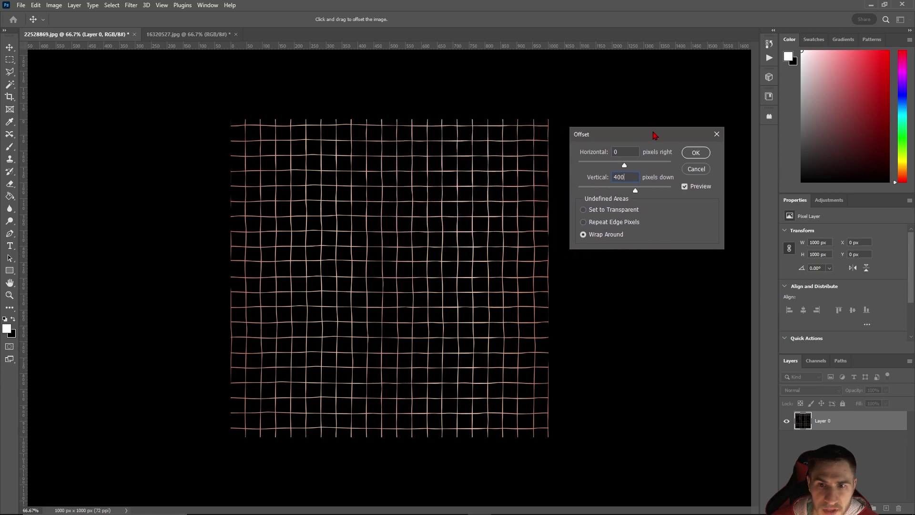
click(700, 187)
click(700, 188)
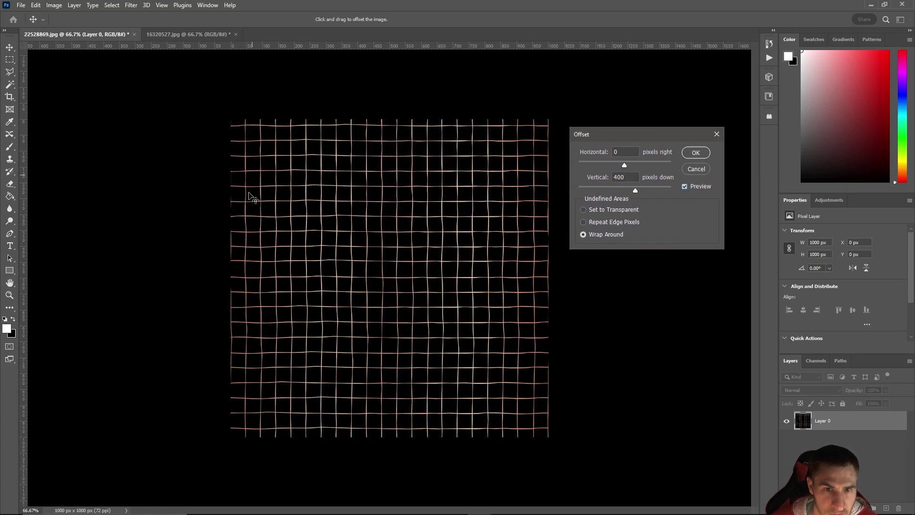
click(701, 189)
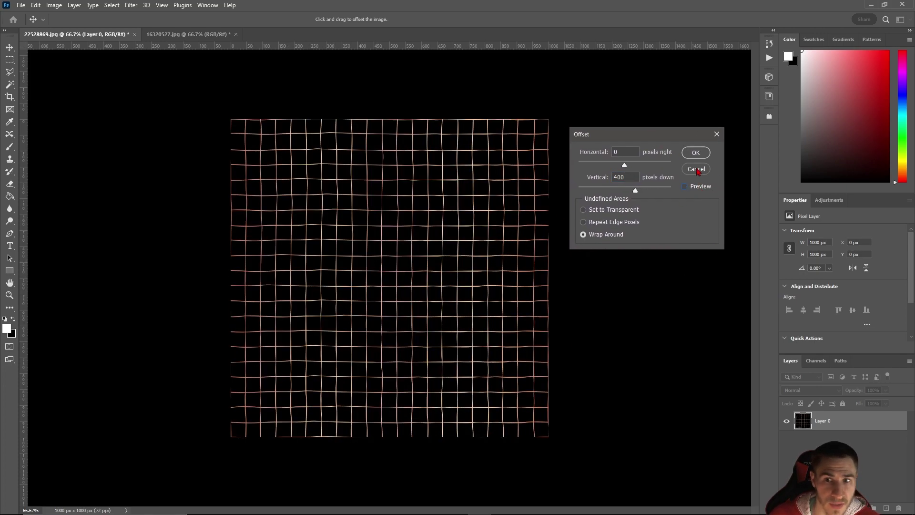
click(697, 170)
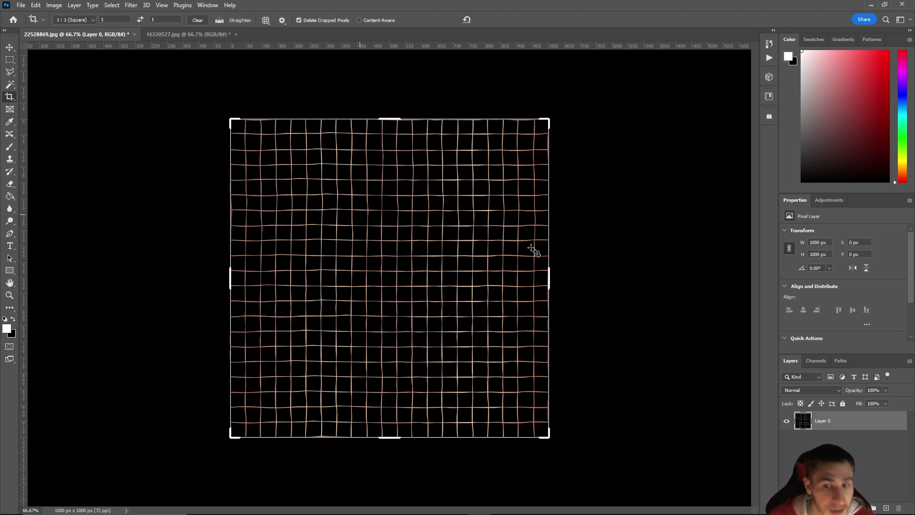
Select the grid's Layer 0 and apply an Image > Adjustments > Black & White conversion
click(876, 479)
key(m)
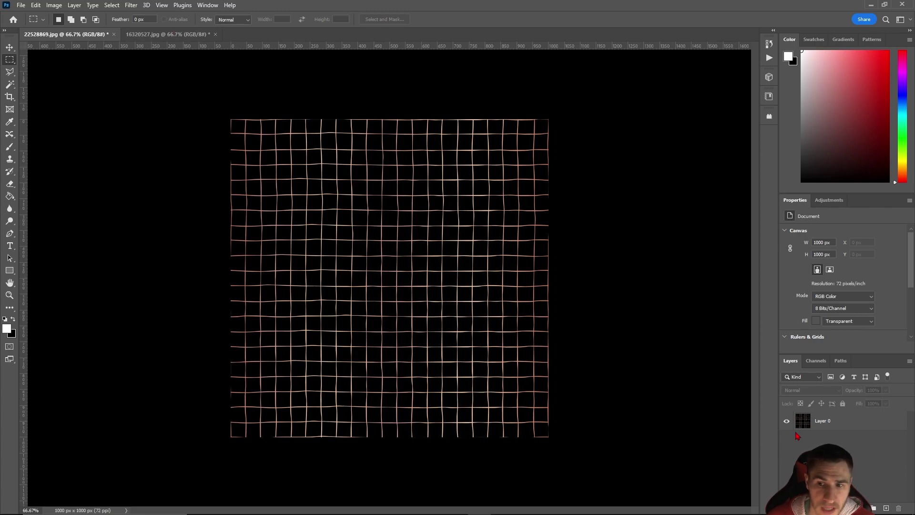
click(840, 419)
click(74, 5)
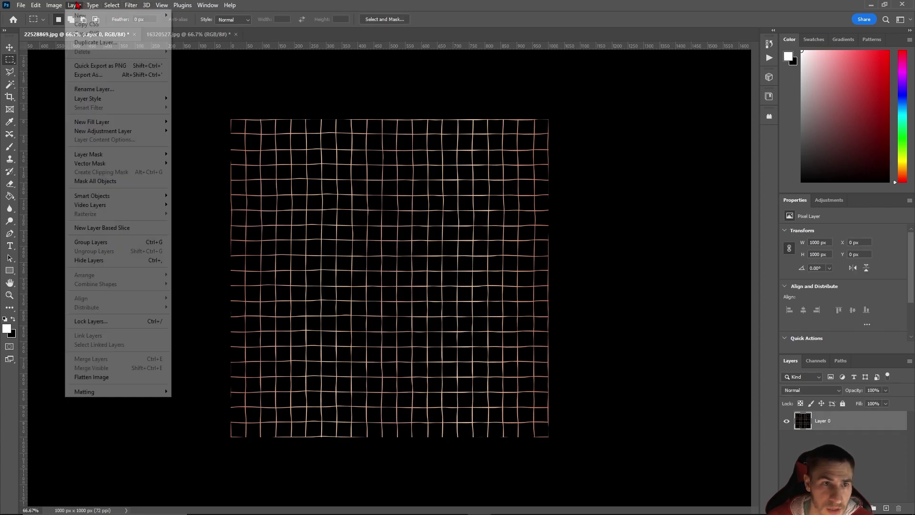
mouse_move(51, 5)
mouse_move(89, 31)
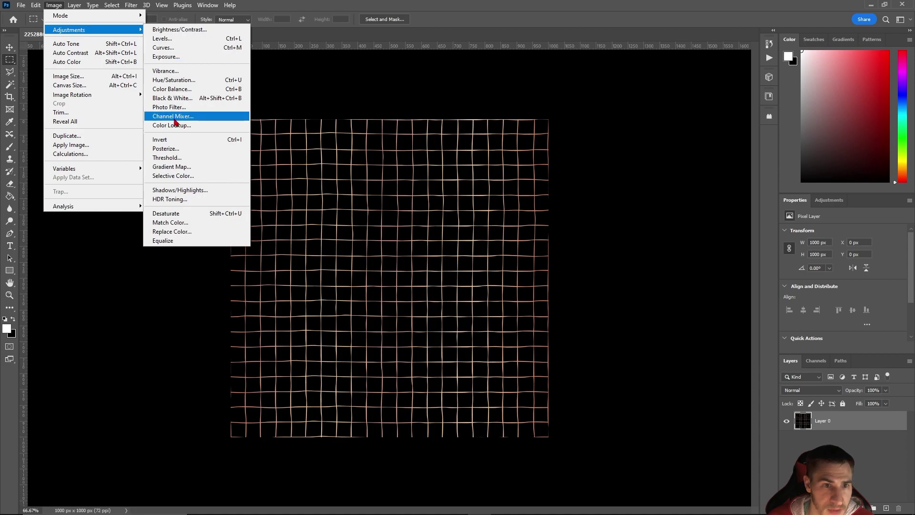
click(205, 98)
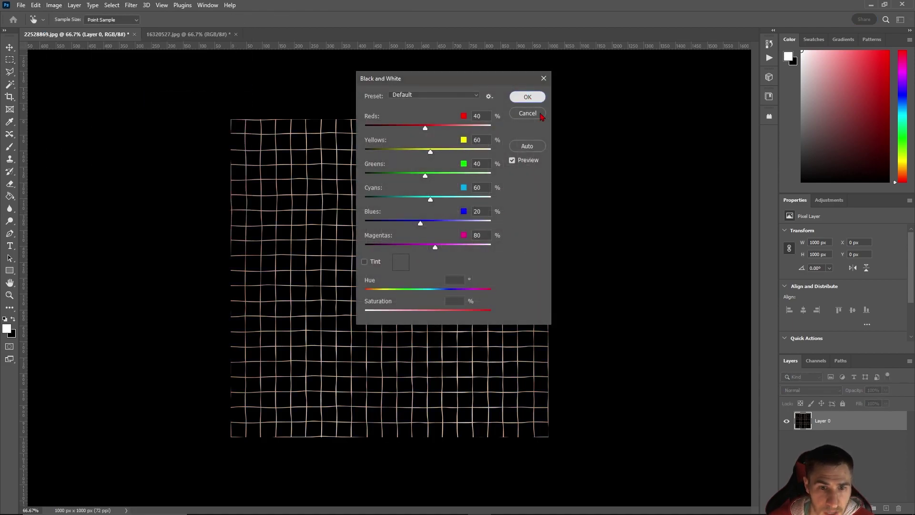
click(528, 97)
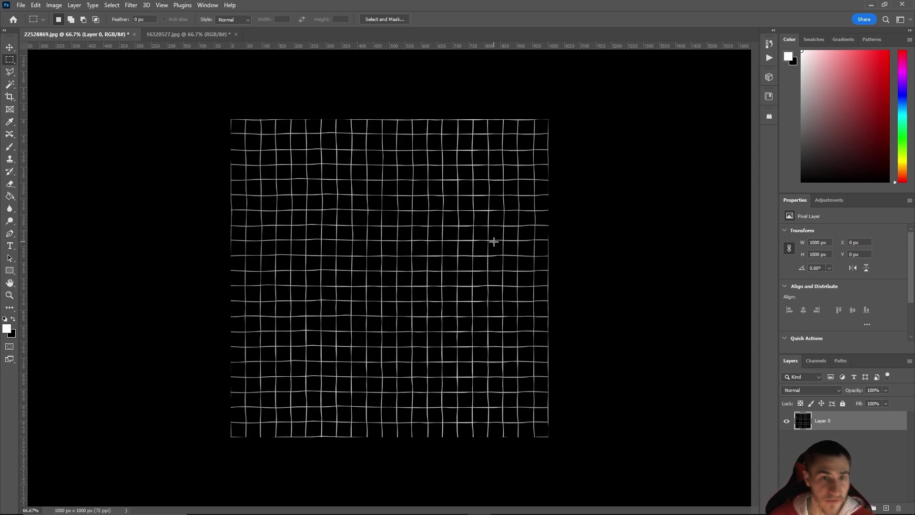
Switch to the 16320527.jpg pattern, unlock its background and bring up Filter > Other > Offset
click(188, 34)
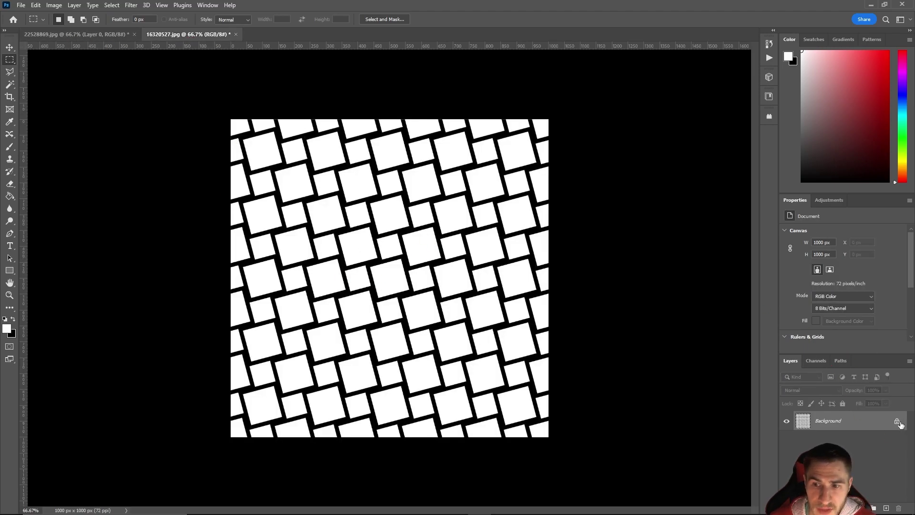
click(899, 422)
click(131, 6)
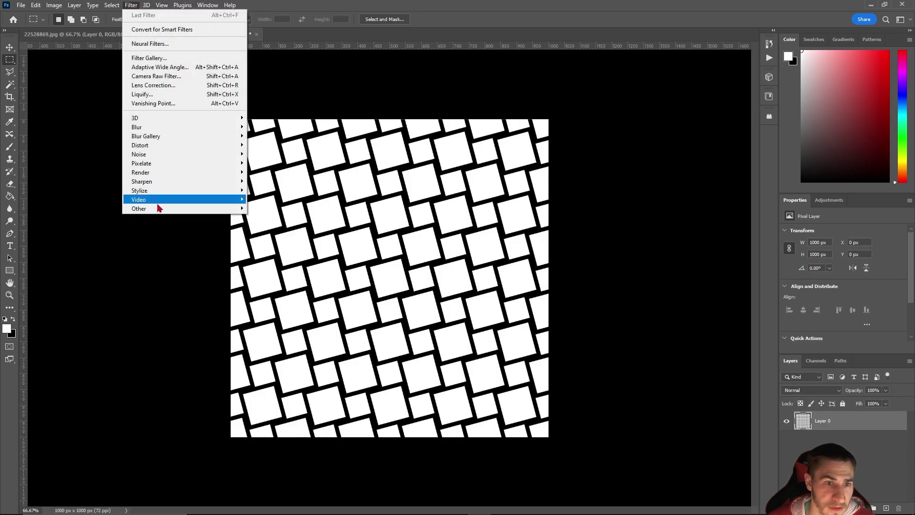
mouse_move(233, 208)
click(274, 255)
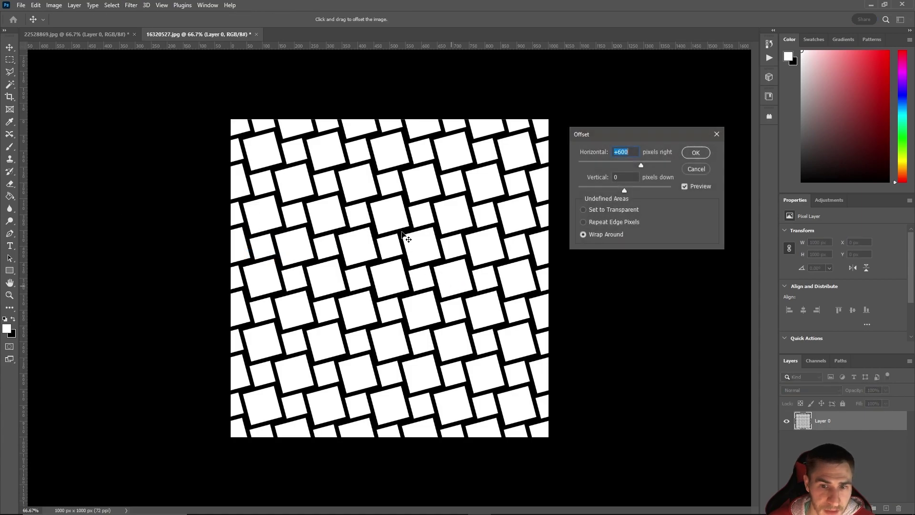
Set the offset to +200 horizontal and 100 vertical with Wrap Around, compare the preview, and apply it
text(810)
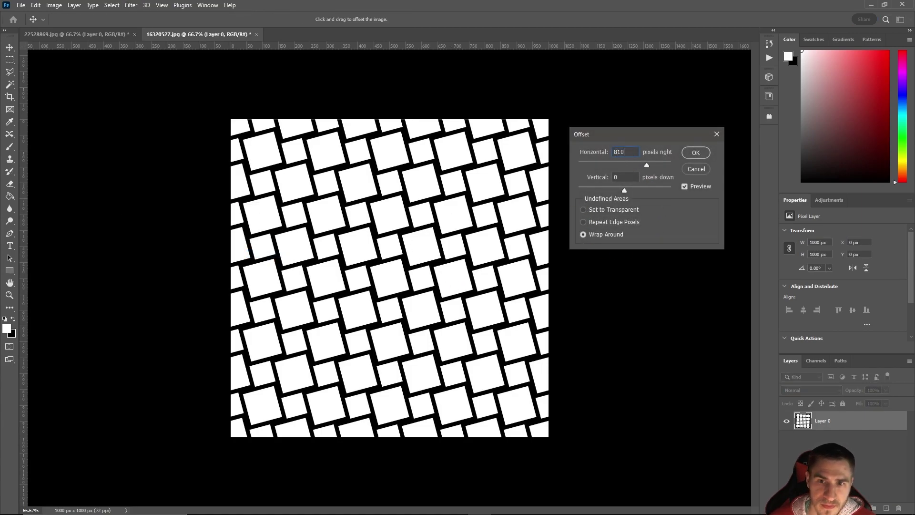
key(BackSpace)
key(BackSpace)
text(400)
click(704, 188)
drag(627, 152, 608, 152)
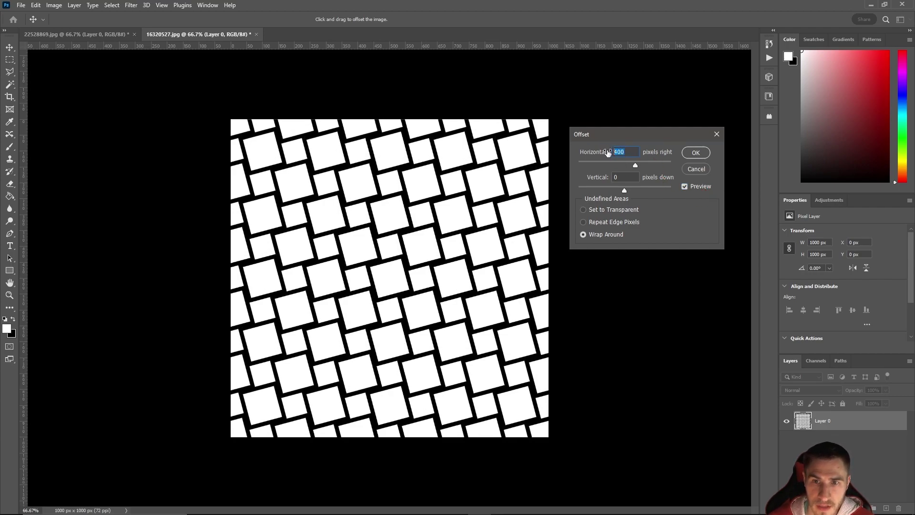
text(200)
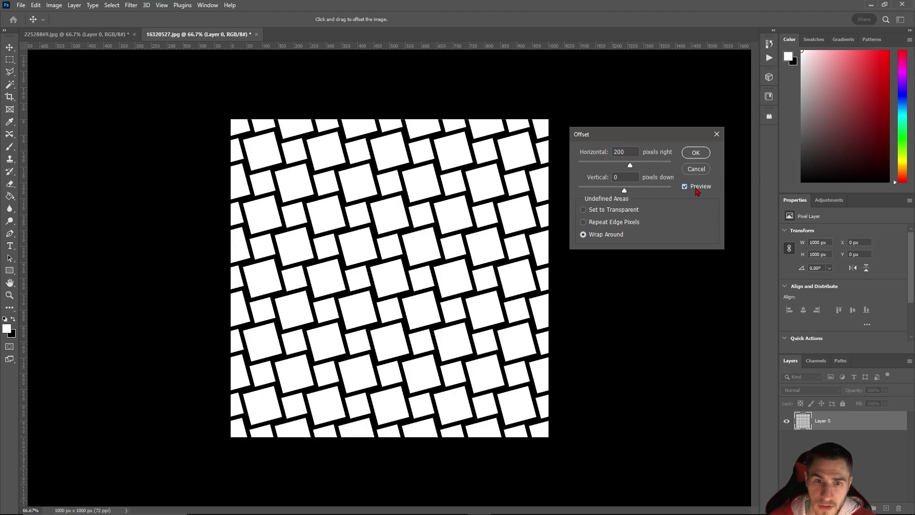
click(617, 177)
text(100)
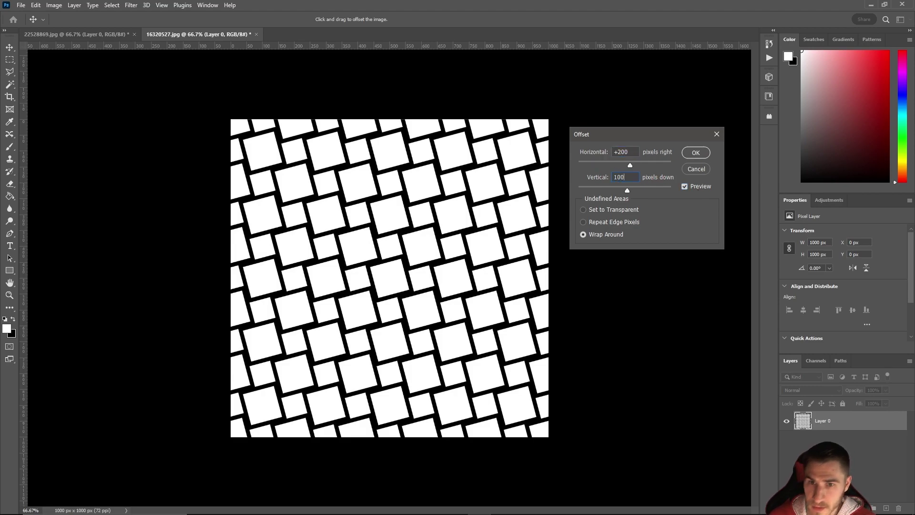
click(698, 188)
click(698, 189)
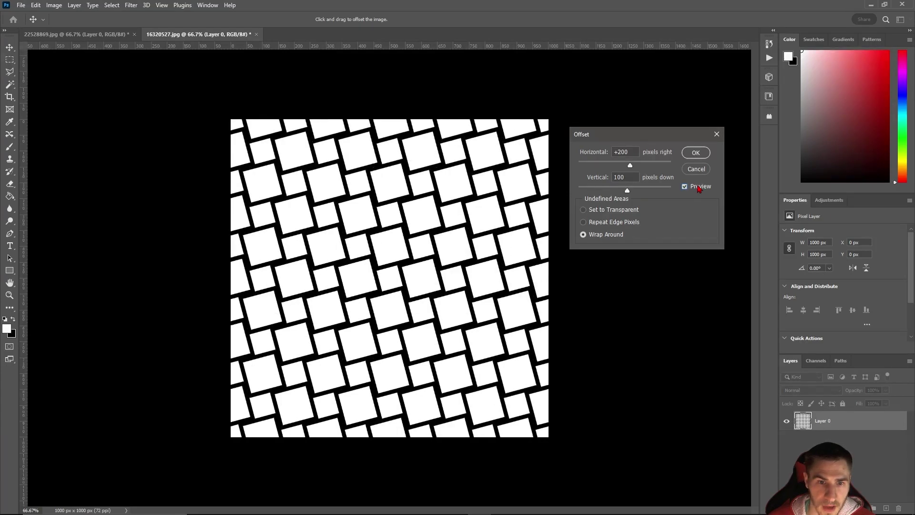
click(698, 188)
click(699, 189)
click(696, 153)
key(m)
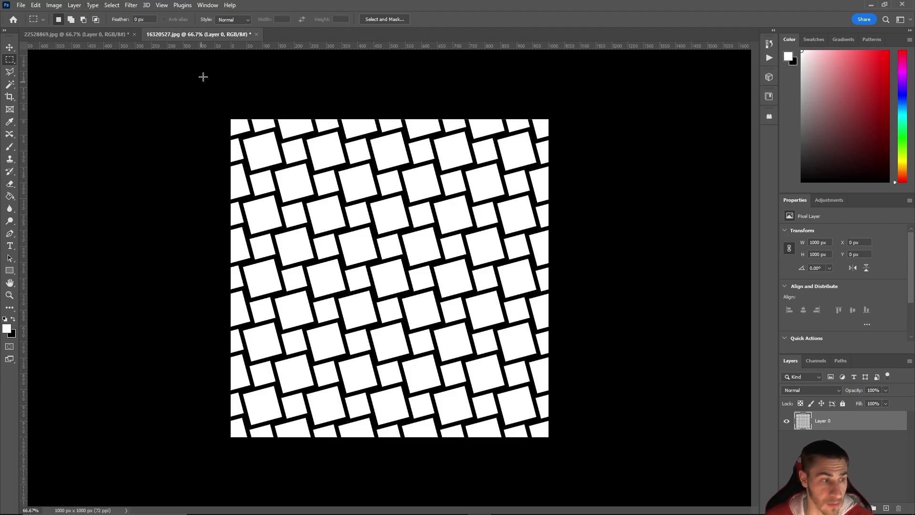
Convert the tilted-squares pattern to black and white, then return to the 22528869.jpg grid
click(60, 6)
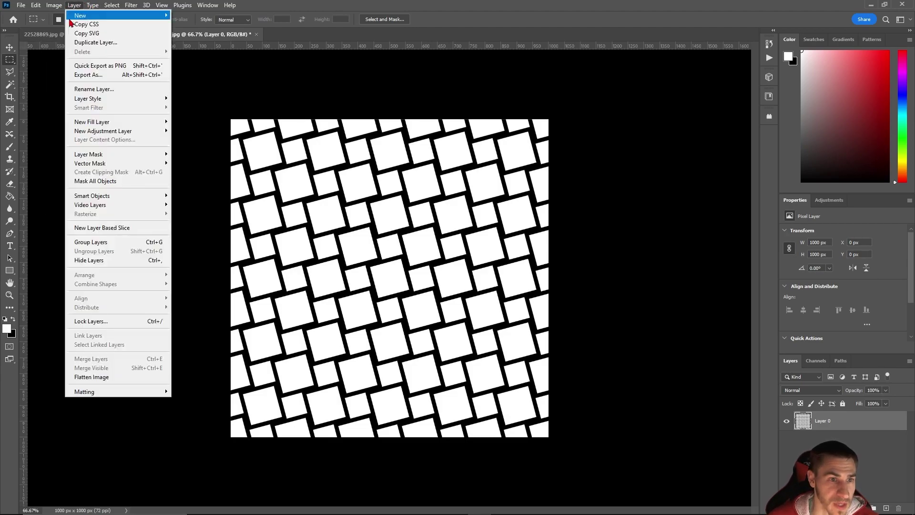
click(73, 6)
click(54, 5)
mouse_move(83, 31)
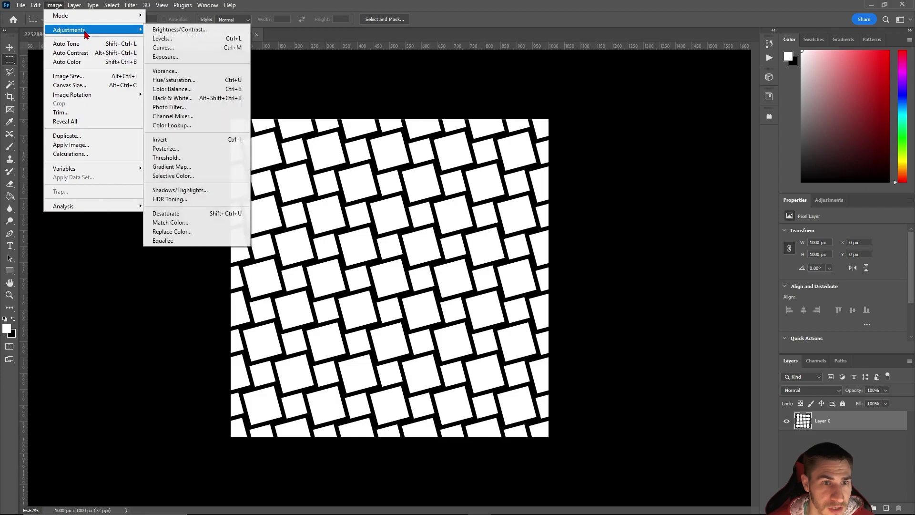
click(184, 98)
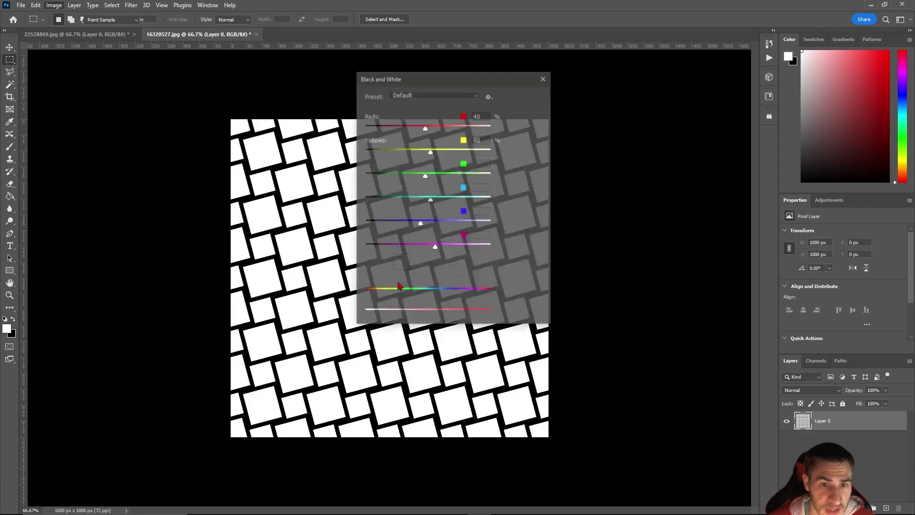
click(527, 97)
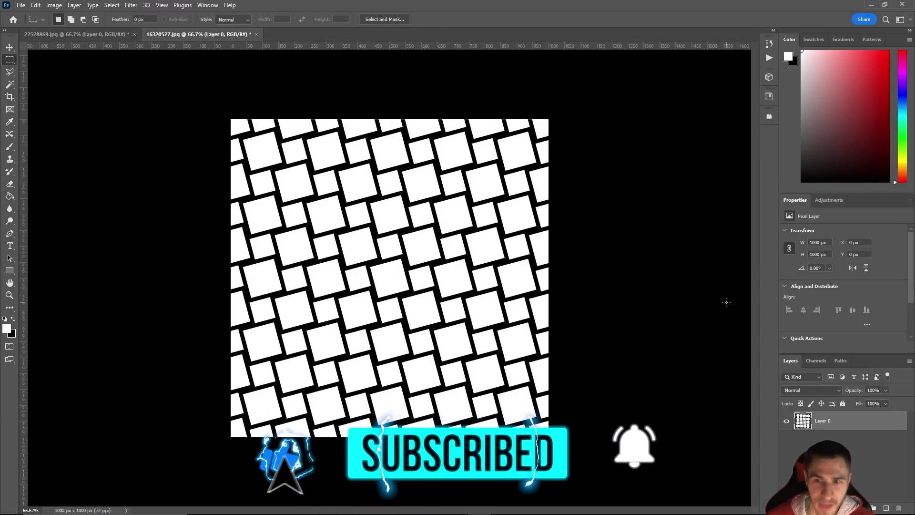
click(88, 34)
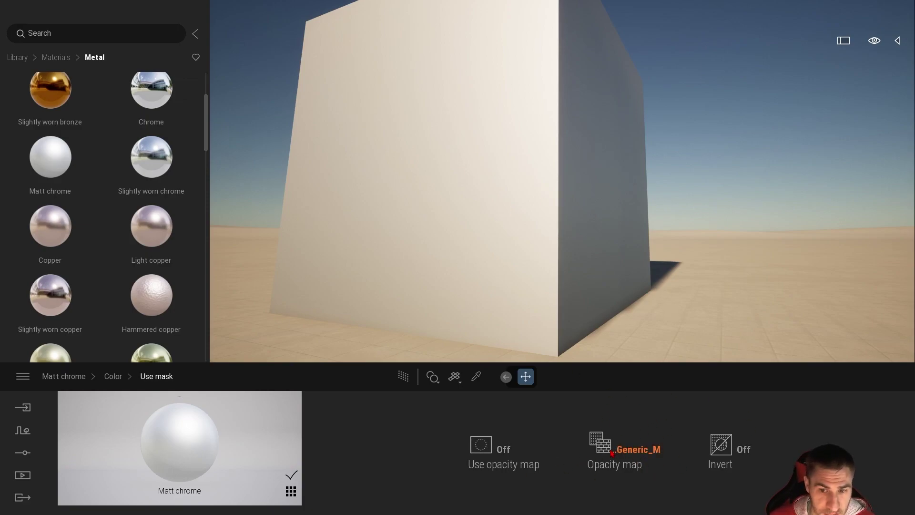
Load Crosshatch_OPC.png from the 102_Opcaity Maps folder into the opacity map slot
right_click(620, 450)
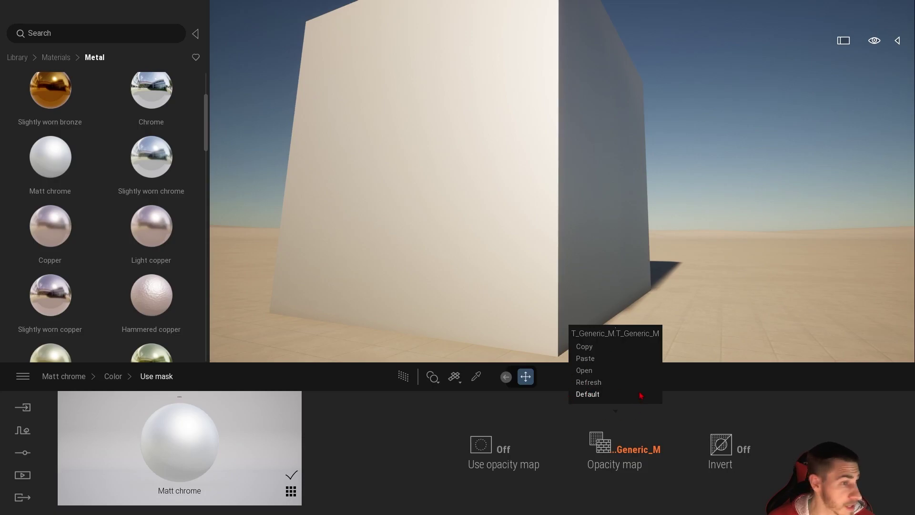
mouse_move(611, 434)
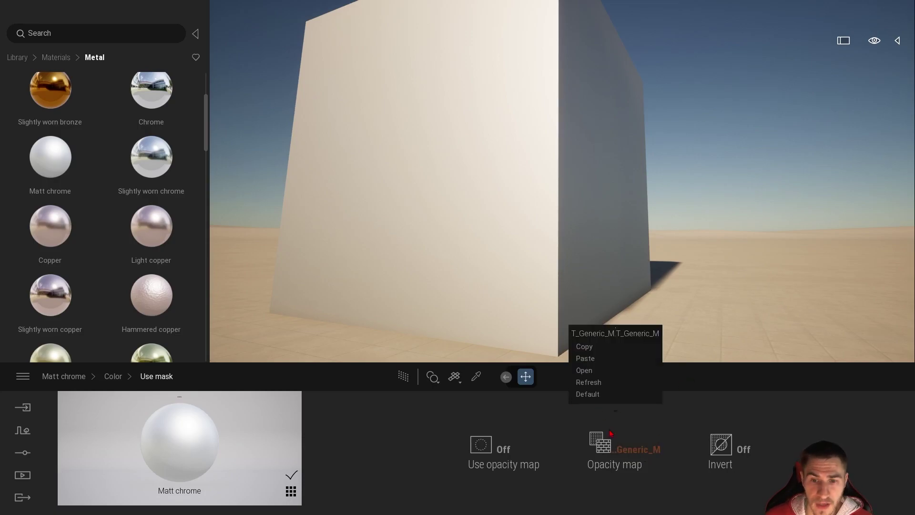
click(585, 371)
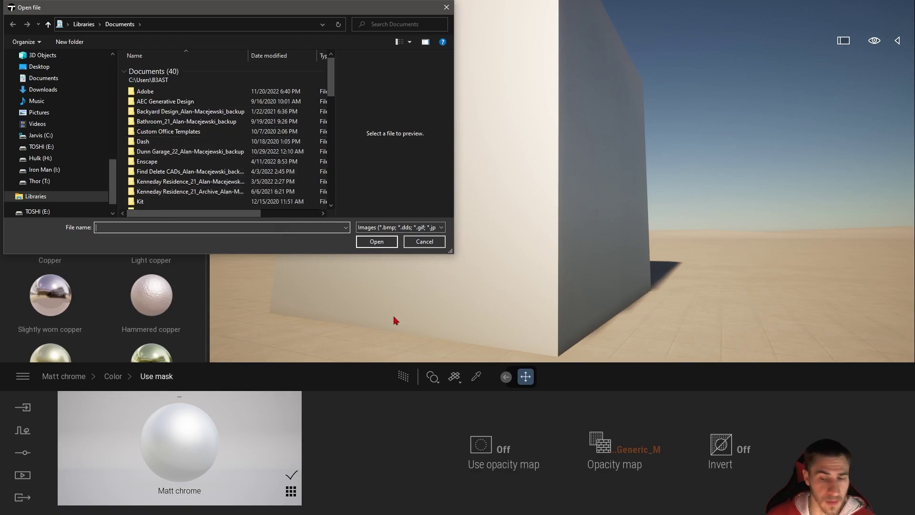
drag(164, 15, 408, 104)
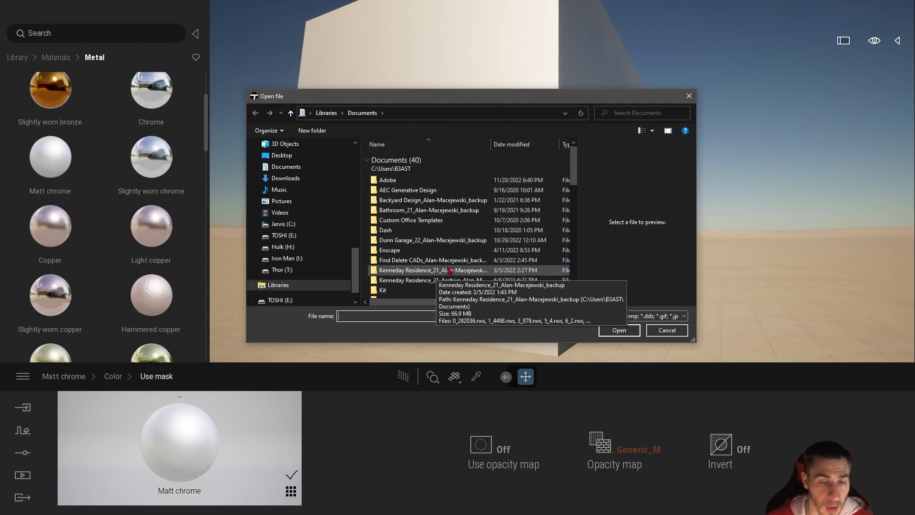
scroll(305, 219, up, 10)
scroll(334, 186, up, 4)
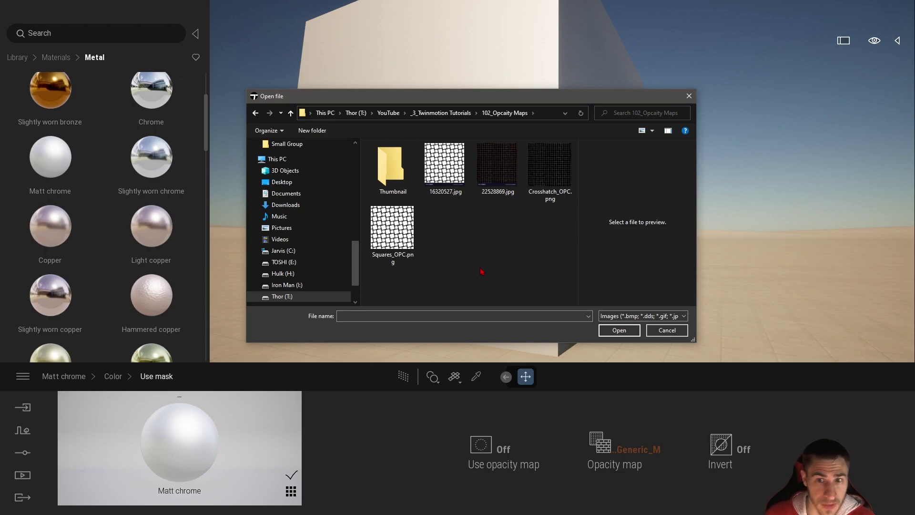
click(544, 183)
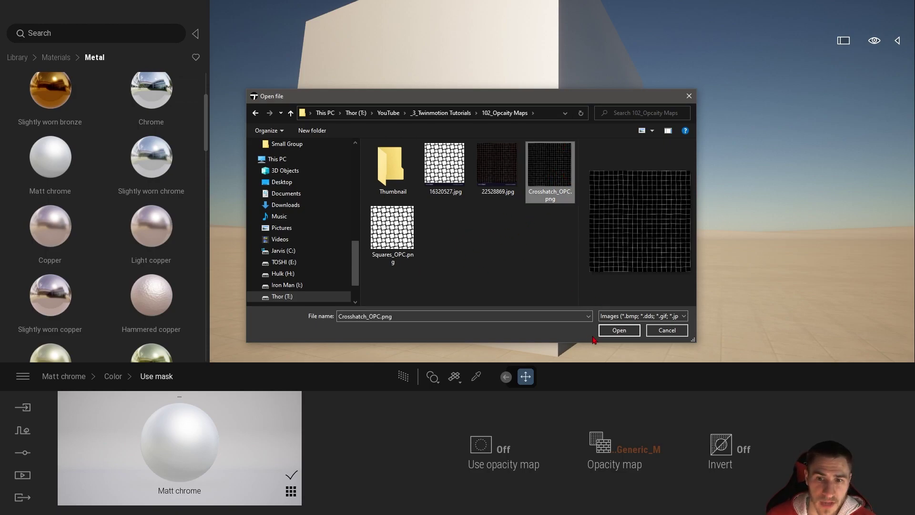
click(619, 331)
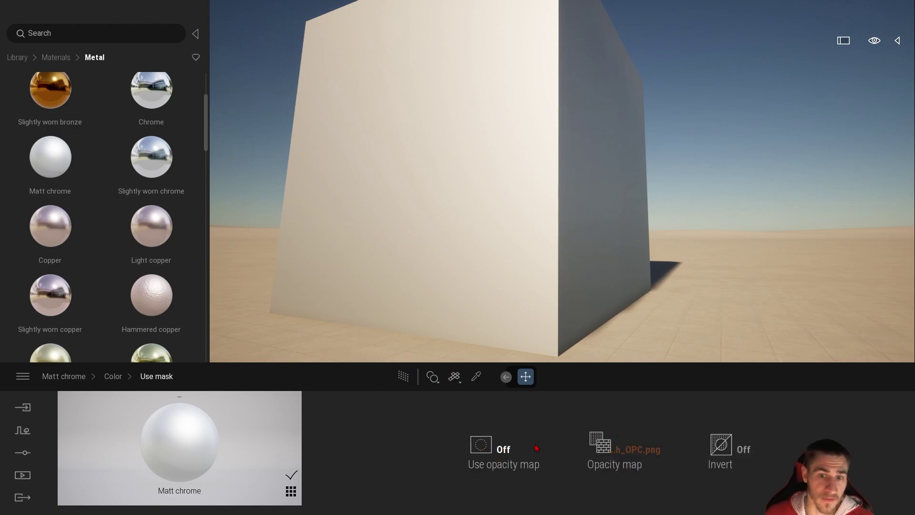
Turn Use opacity map On and fly the camera around to inspect the see-through wavy grid
click(500, 459)
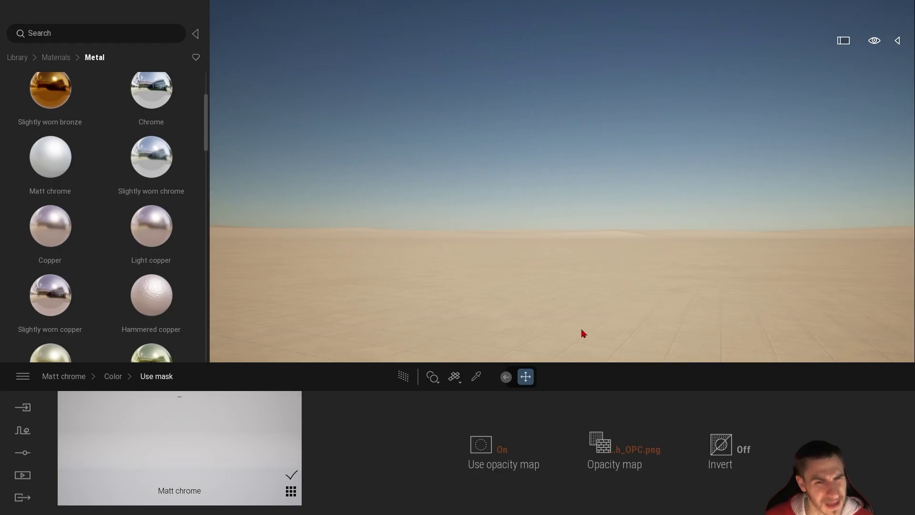
right_drag(520, 305, 546, 316)
key(w)
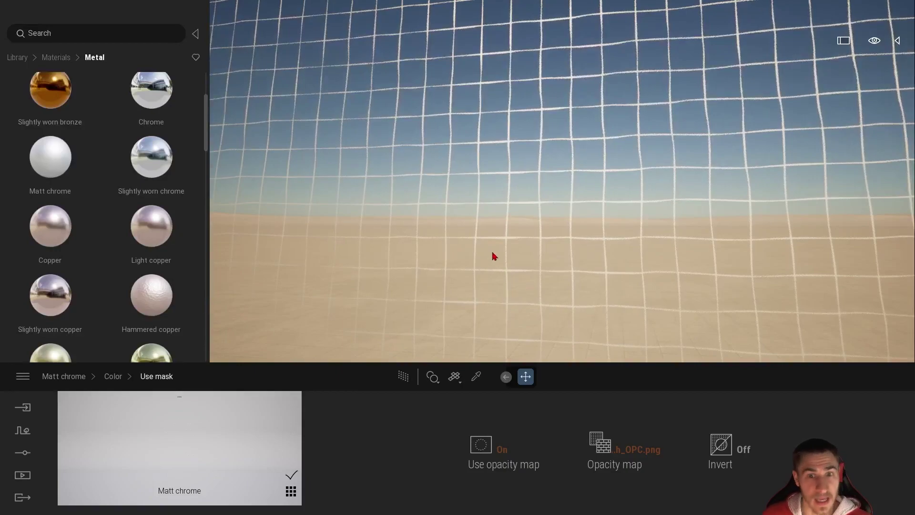
right_drag(505, 259, 491, 274)
key(s)
key(w)
key(s)
key(w)
key(s)
key(w)
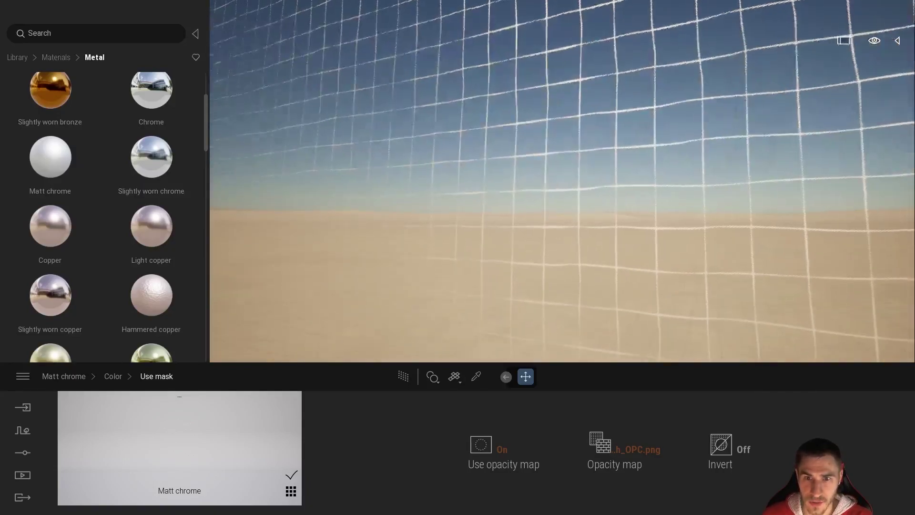
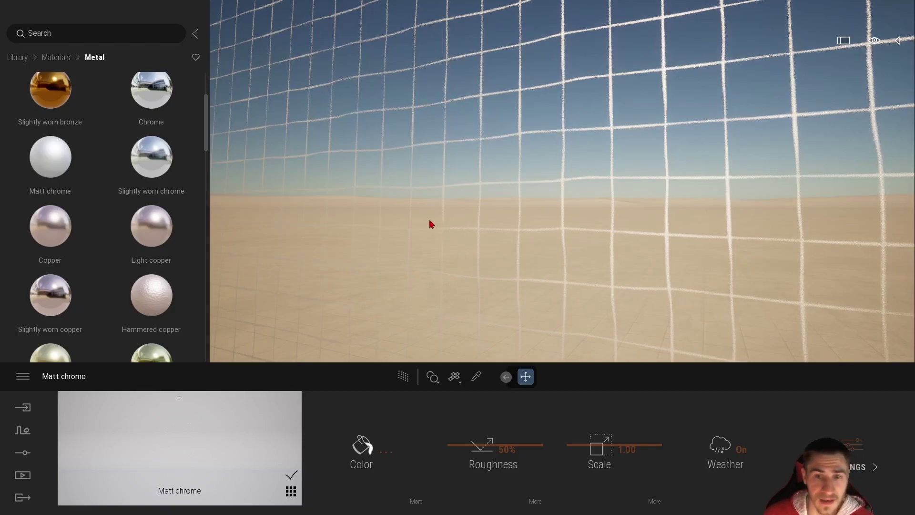
Zoom the view in and back out on the Matt chrome wire-net box
scroll(490, 262, up, 3)
scroll(493, 261, down, 3)
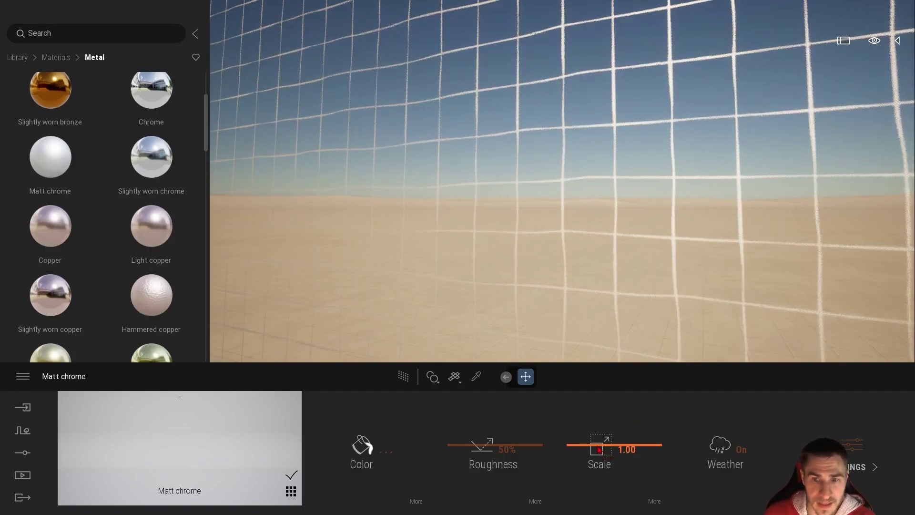
Raise the Matt chrome texture Scale from 1.00 to 6.83, then check its settings page
drag(600, 450, 505, 302)
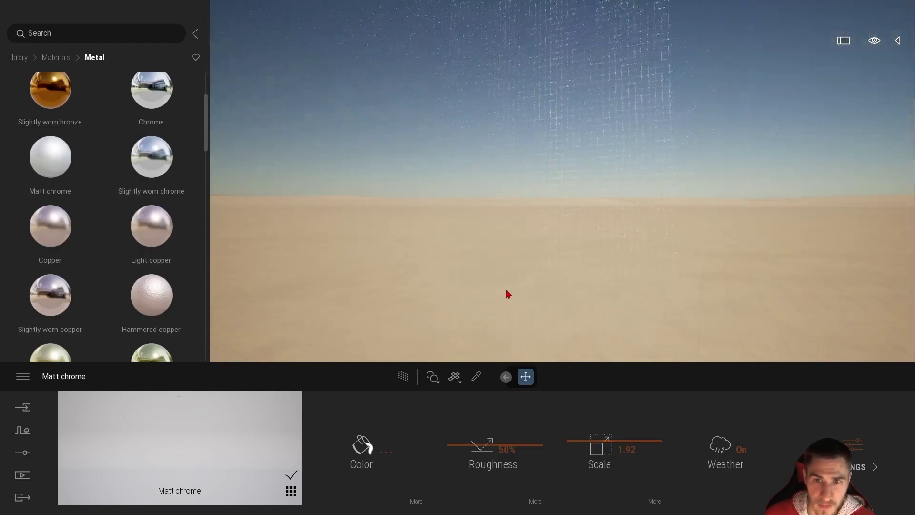
scroll(512, 295, up, 5)
drag(575, 441, 584, 405)
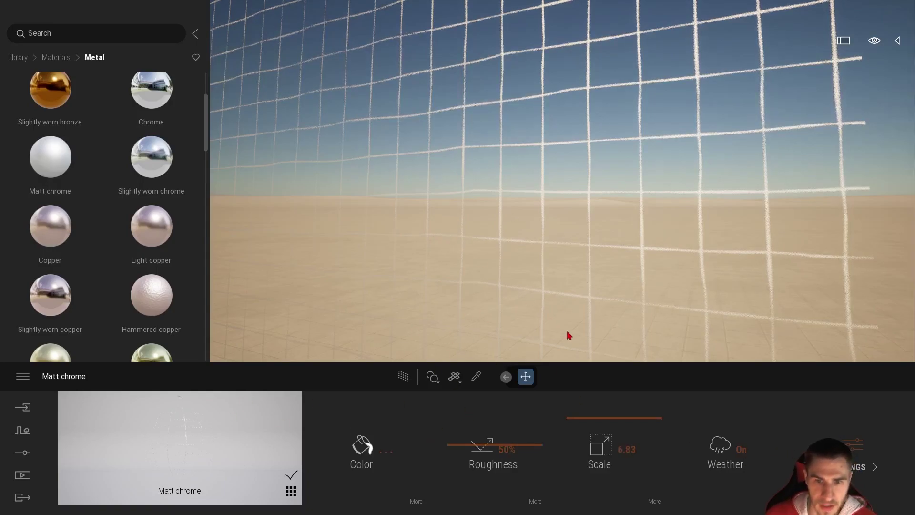
click(850, 462)
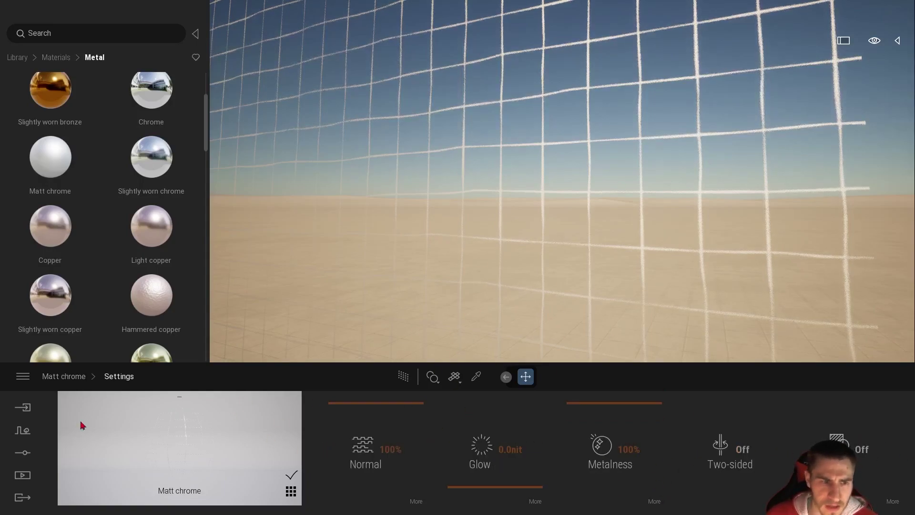
Toggle the Matt chrome colour mask off and back on to compare, then show its opacity map options
click(67, 377)
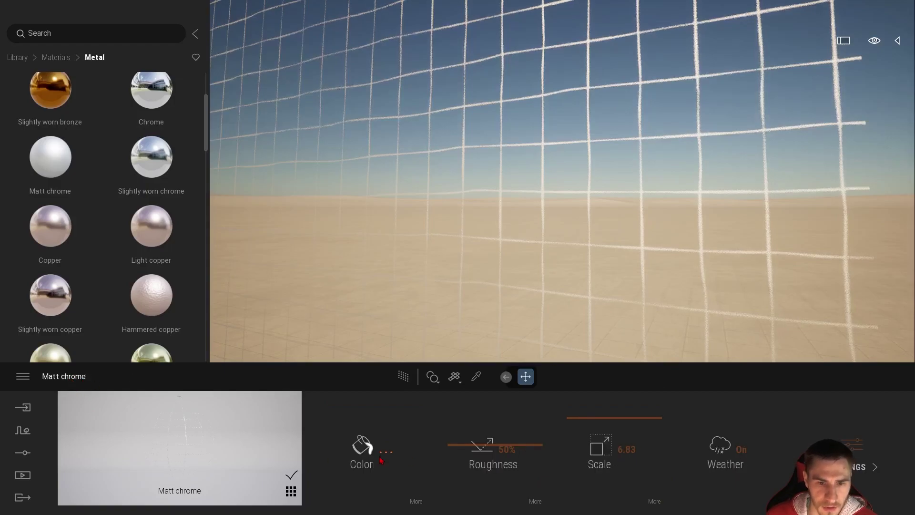
click(416, 502)
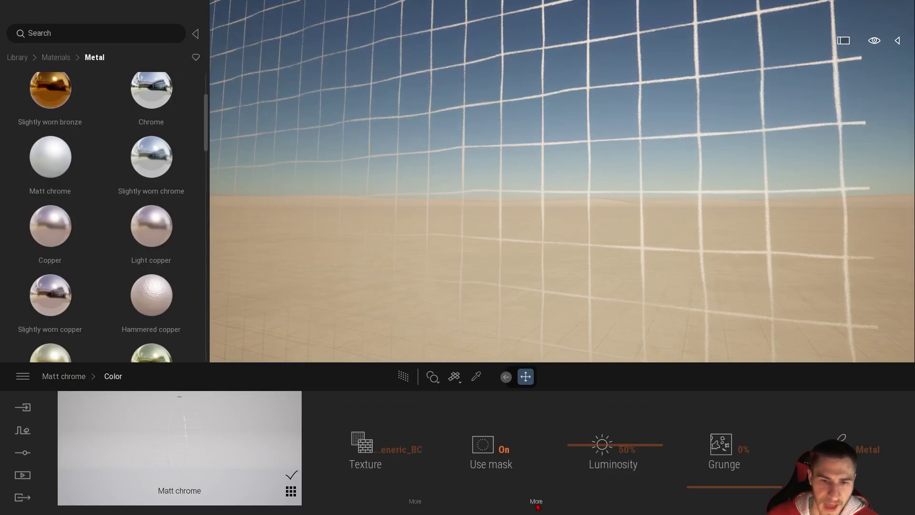
click(503, 451)
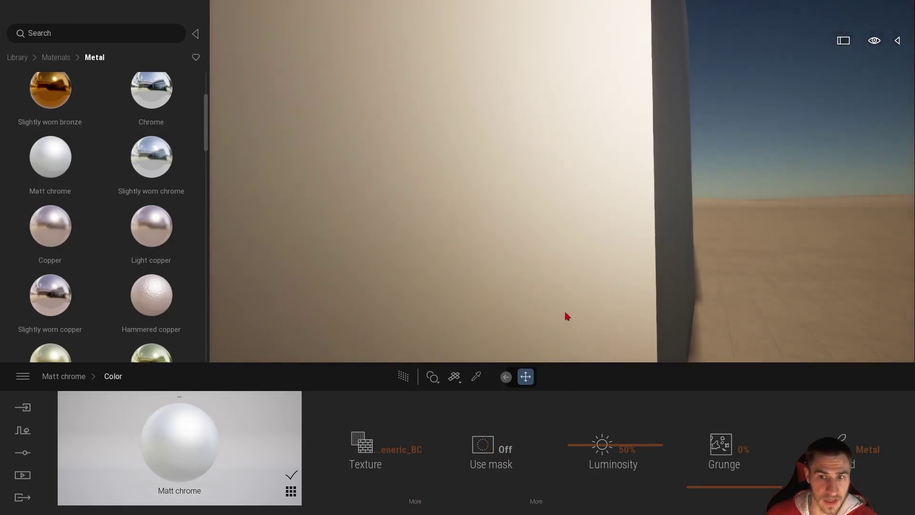
scroll(565, 312, down, 4)
right_drag(566, 313, 560, 296)
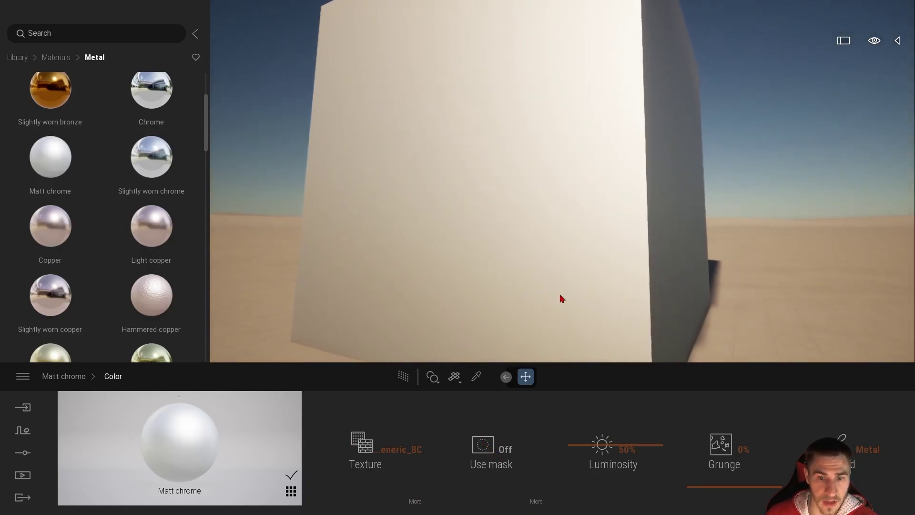
scroll(558, 297, up, 2)
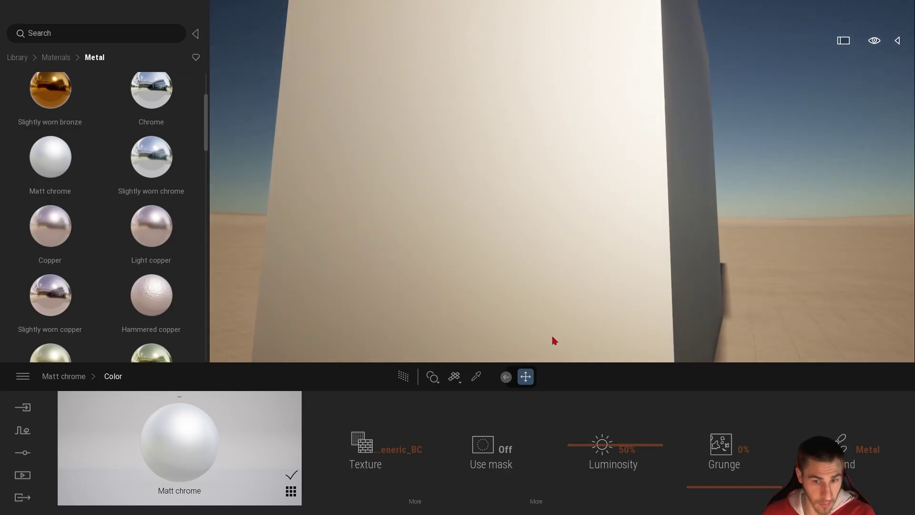
click(500, 459)
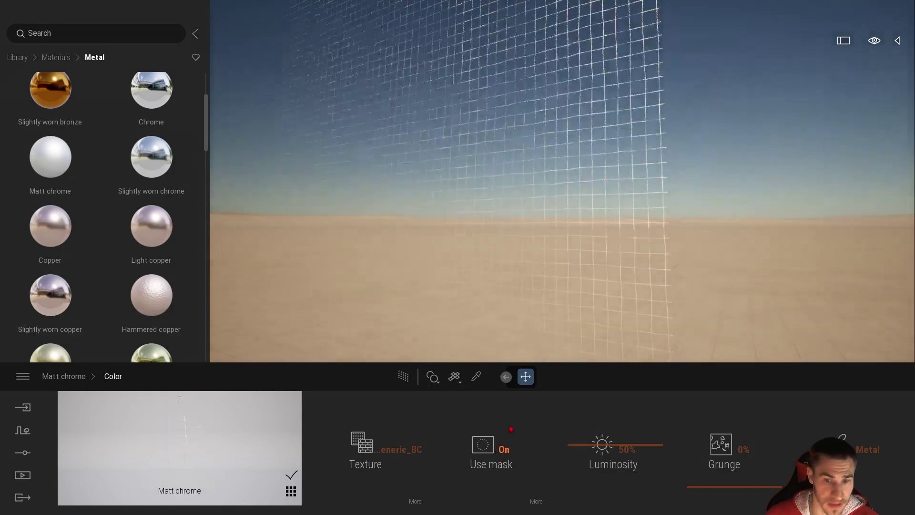
click(538, 503)
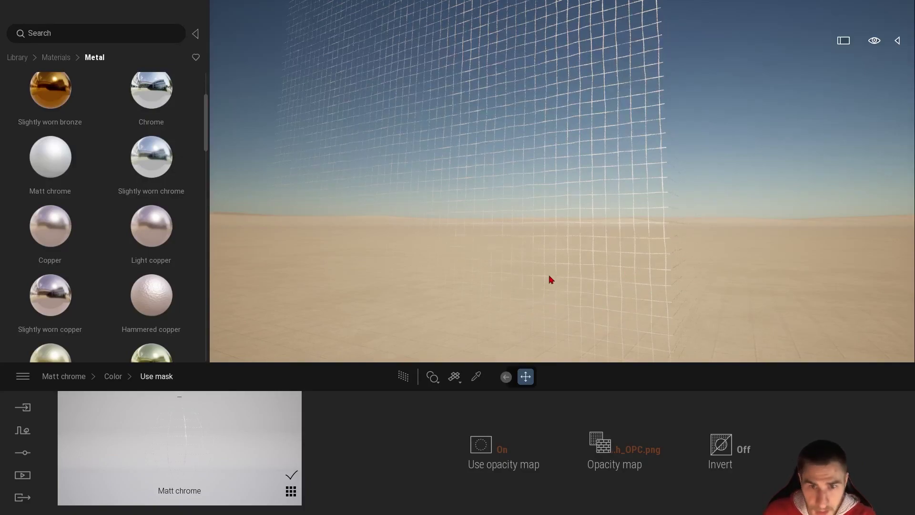
Invert the net's opacity map and orbit to view the solid wall with dark grid lines
scroll(550, 274, up, 5)
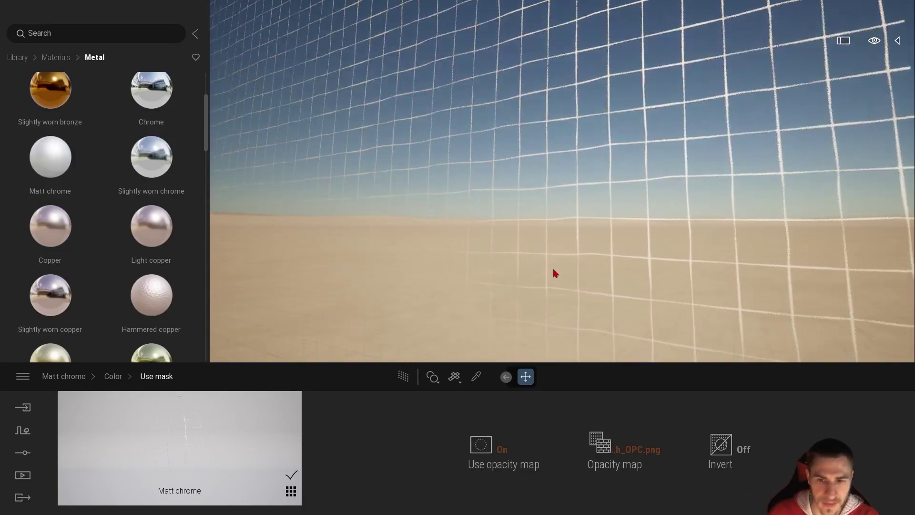
scroll(554, 269, down, 4)
click(723, 461)
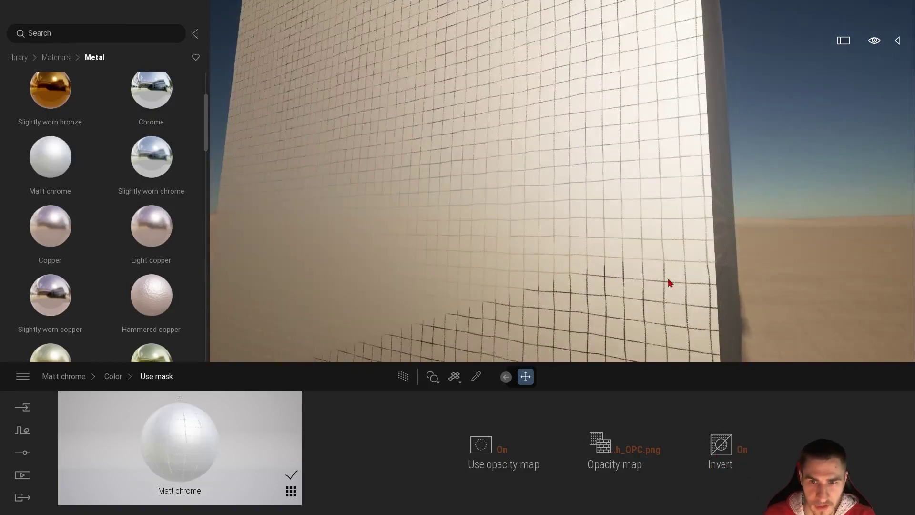
scroll(669, 282, up, 5)
right_drag(563, 296, 699, 290)
scroll(562, 296, up, 3)
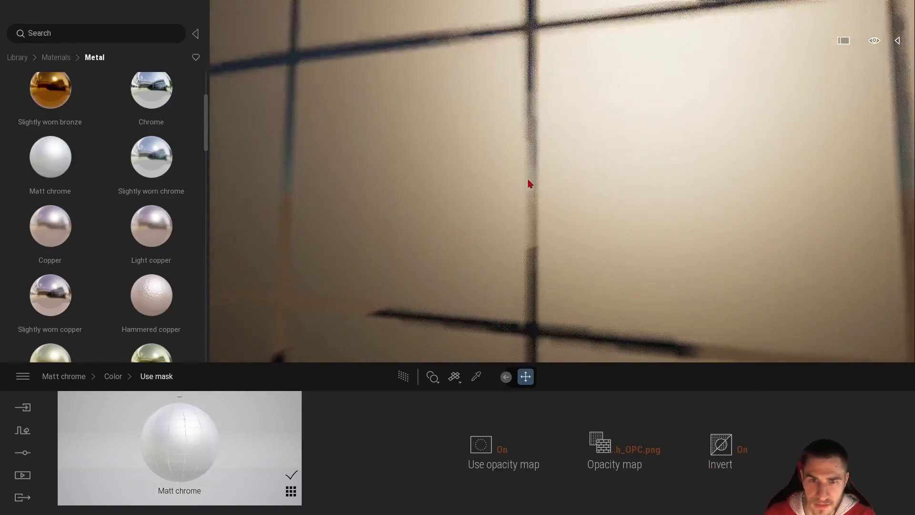
scroll(578, 264, down, 5)
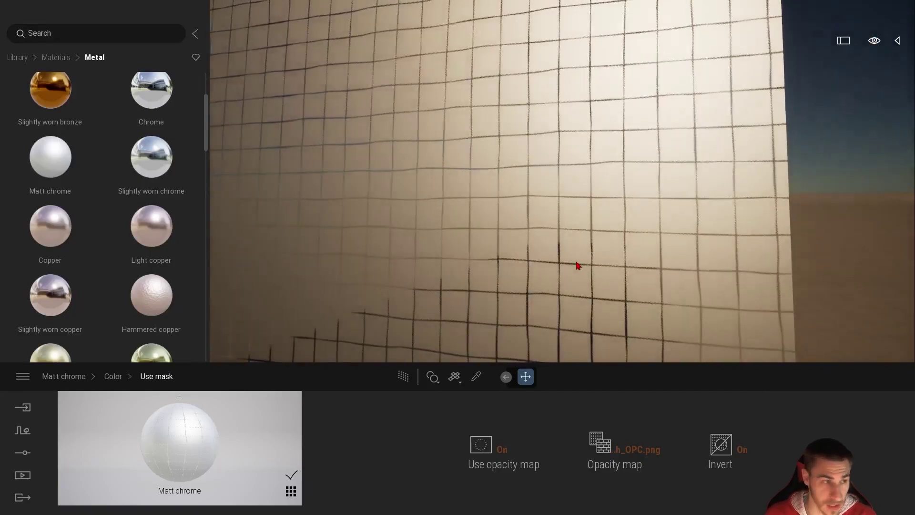
scroll(596, 303, down, 2)
right_drag(597, 302, 548, 301)
scroll(596, 302, up, 4)
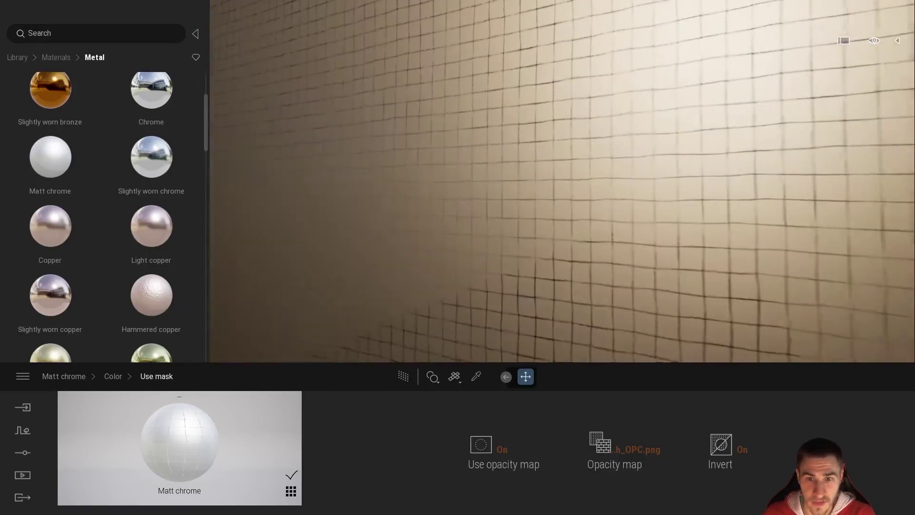
scroll(597, 303, down, 3)
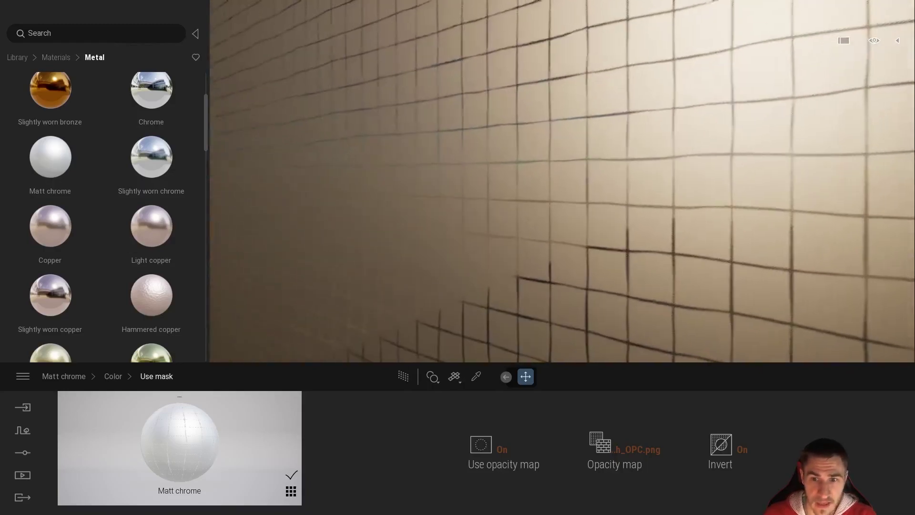
scroll(506, 295, down, 3)
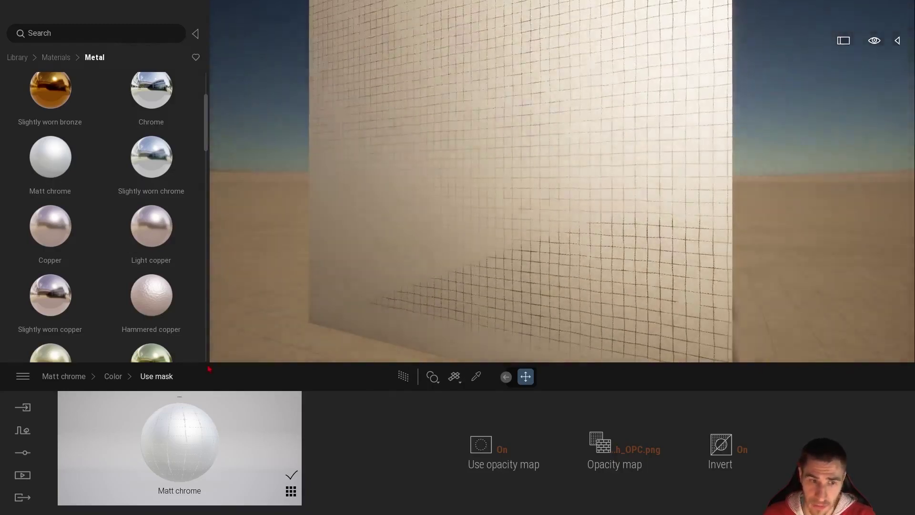
Set the Matt chrome texture Scale to 4.99 for a different grid size
click(74, 376)
mouse_move(608, 418)
mouse_down()
mouse_move(609, 439)
mouse_move(608, 403)
mouse_move(608, 463)
mouse_move(608, 426)
mouse_up()
scroll(582, 308, up, 5)
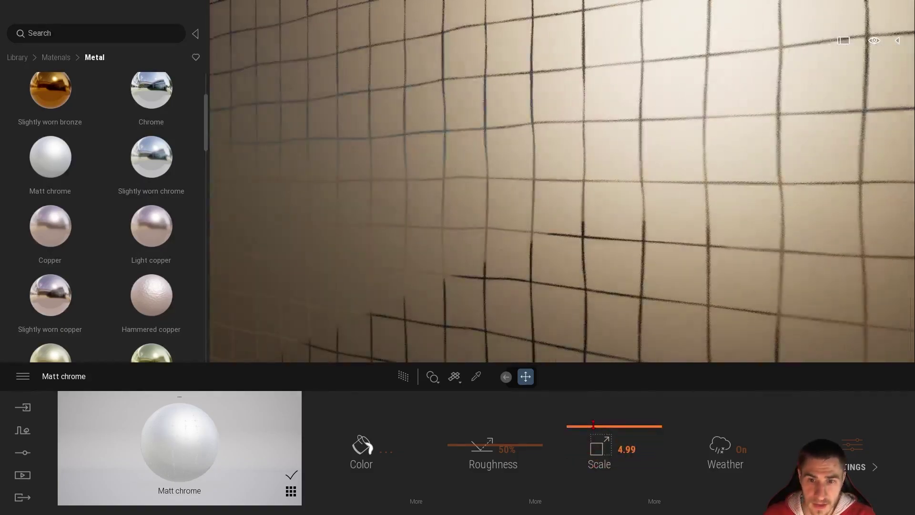
scroll(562, 181, down, 6)
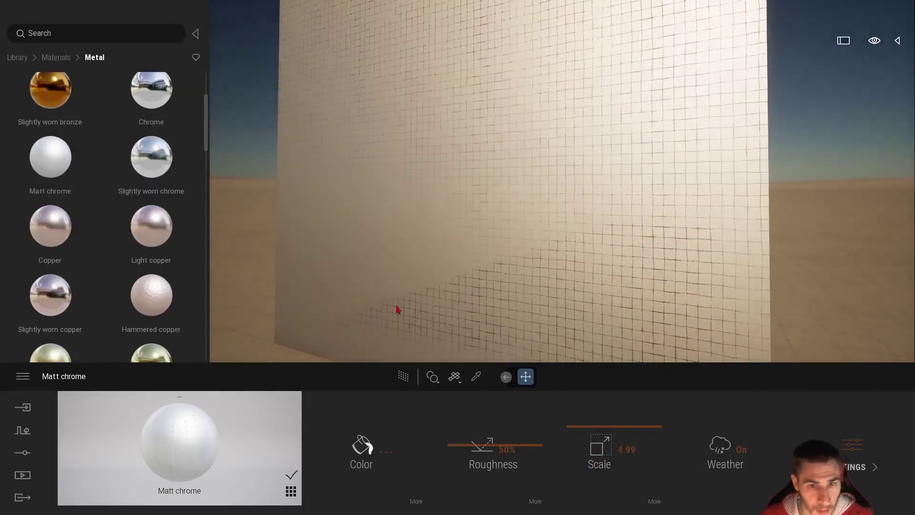
scroll(424, 321, up, 8)
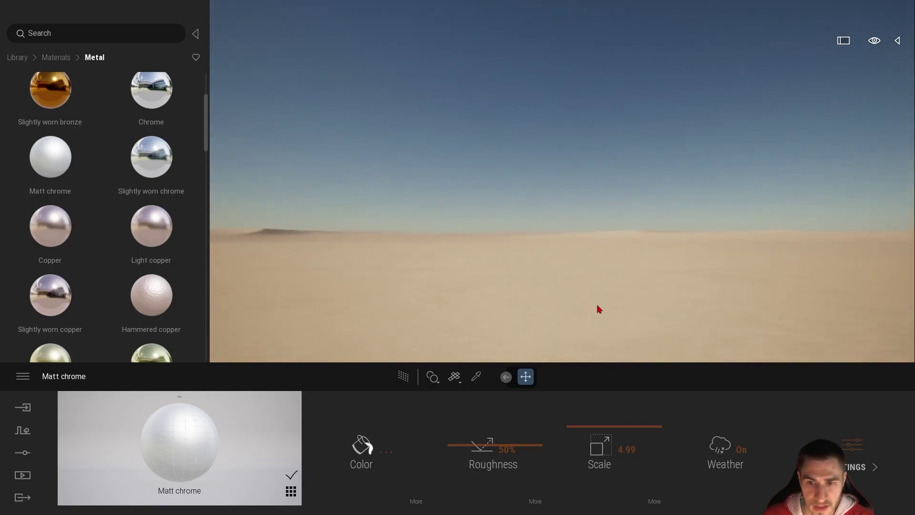
Turn Two-sided On for the Matt chrome net material
click(855, 460)
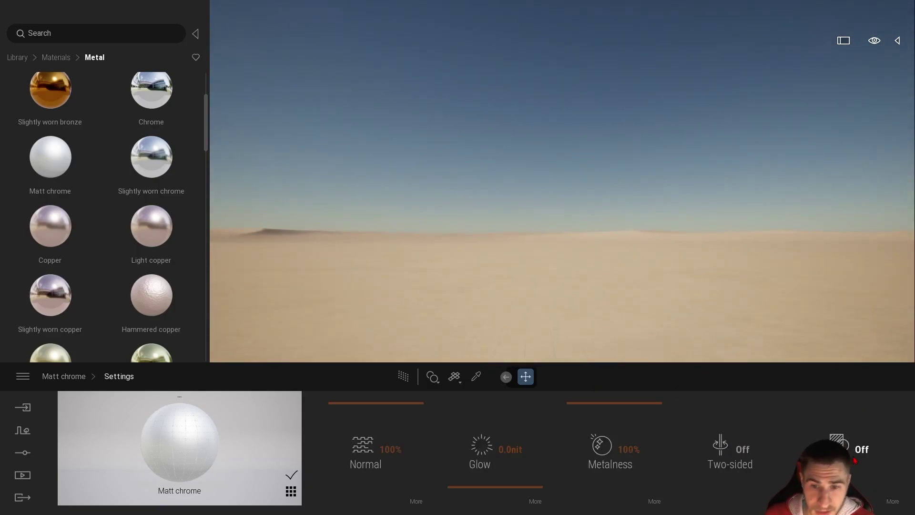
click(724, 457)
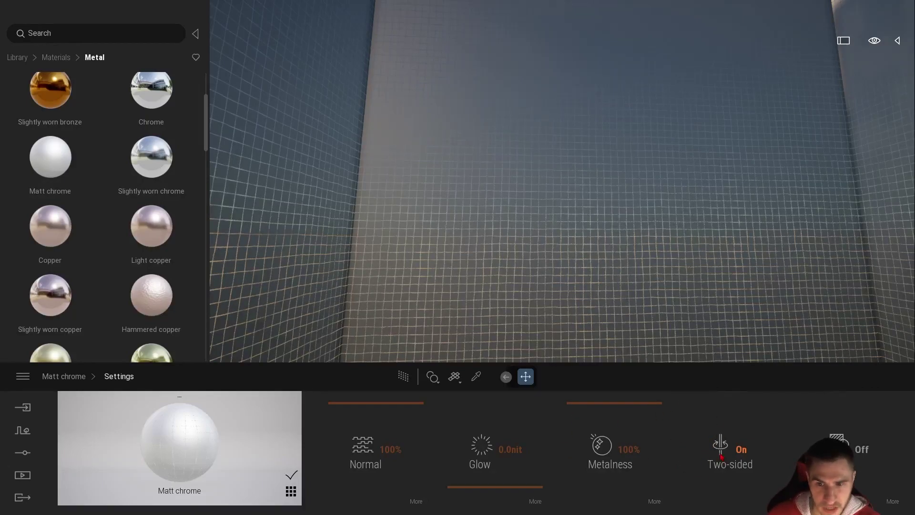
click(79, 377)
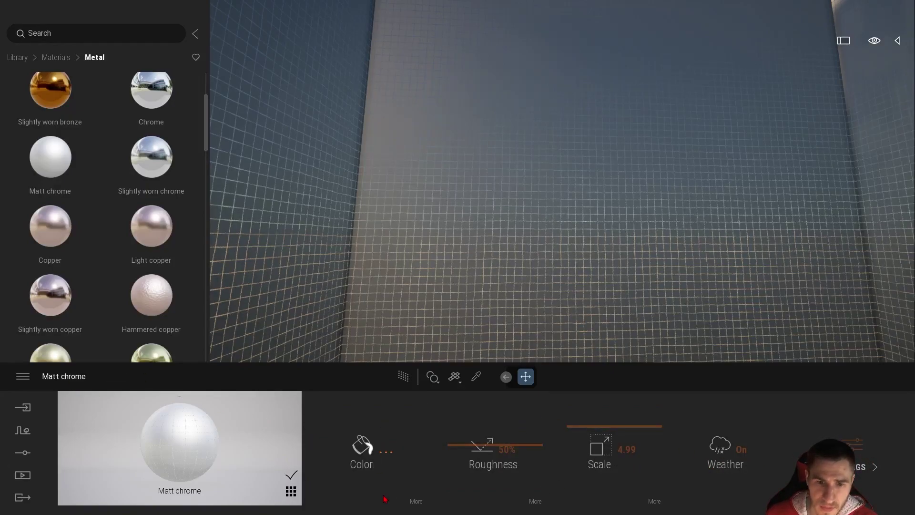
Return to the colour mask's opacity map with Invert Off, and frame the see-through net wall
click(361, 453)
click(537, 501)
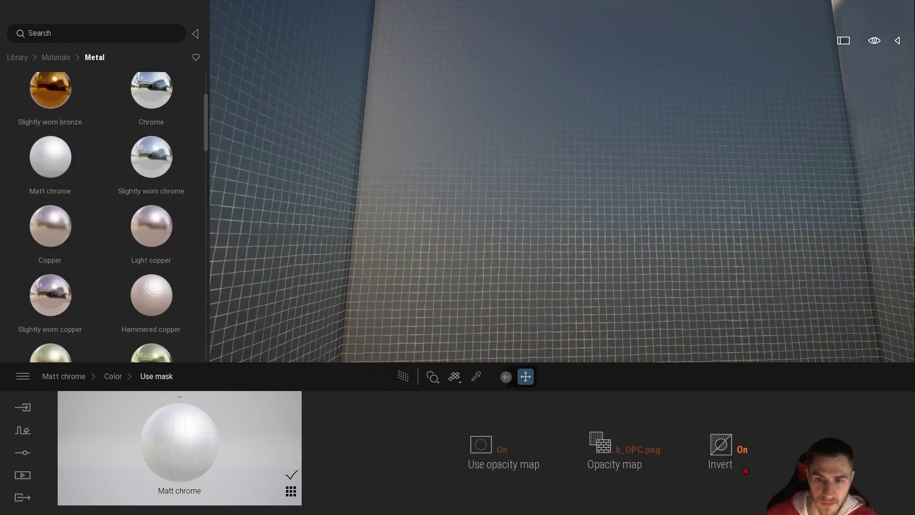
right_drag(459, 238, 501, 257)
key(a)
right_drag(554, 270, 452, 282)
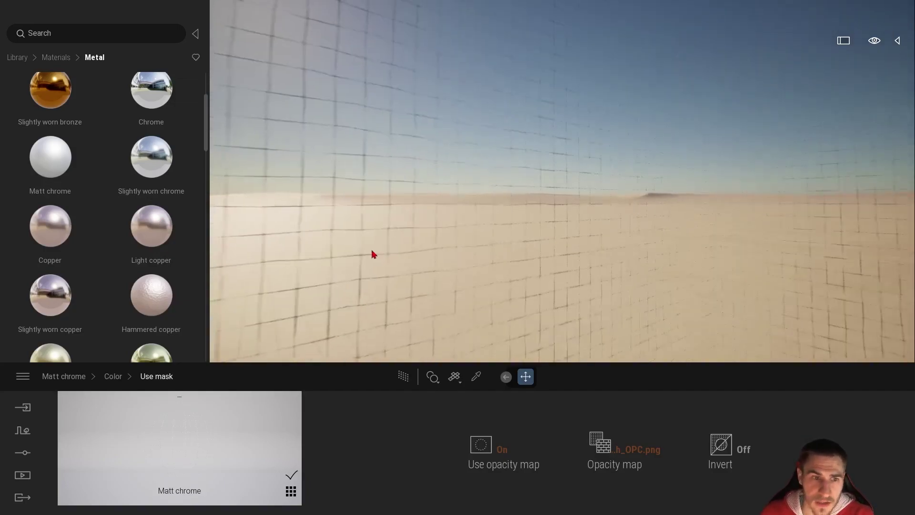
Enable Parallax on the Matt chrome normal map with intensity around 36%
scroll(149, 250, down, 2)
scroll(139, 250, down, 4)
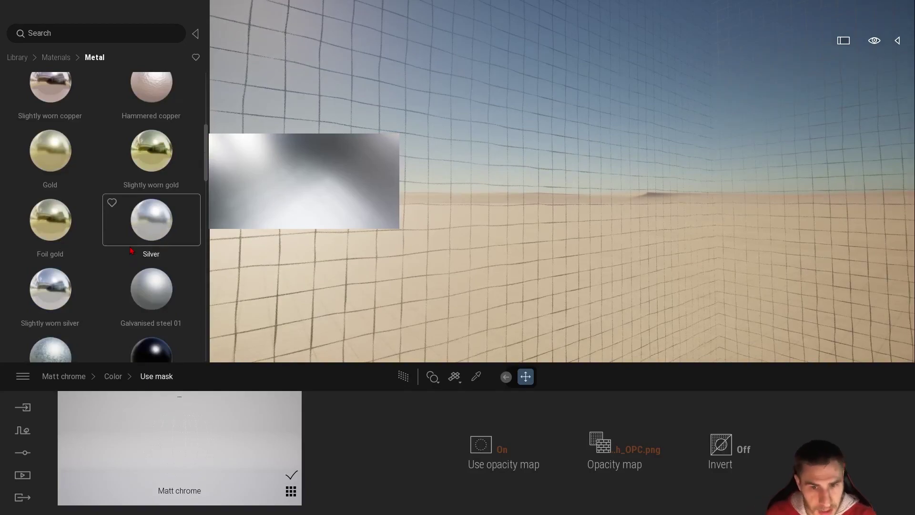
click(84, 377)
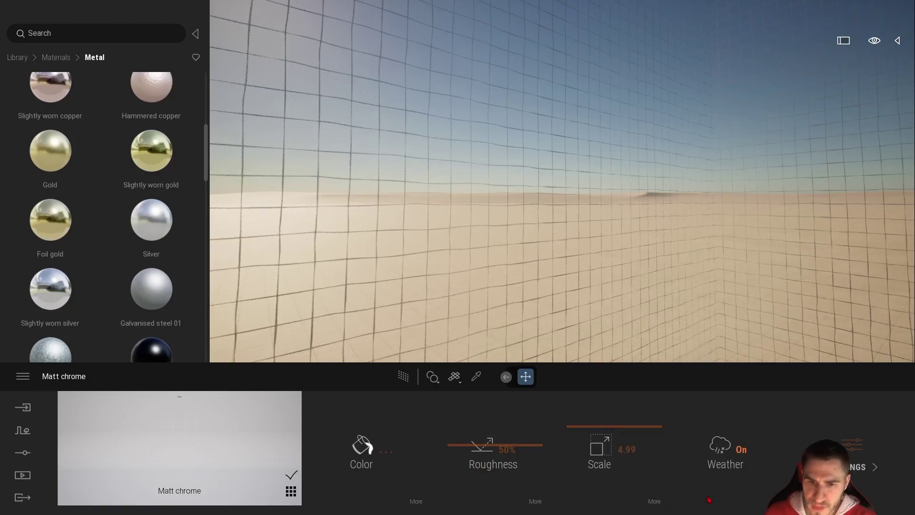
click(861, 466)
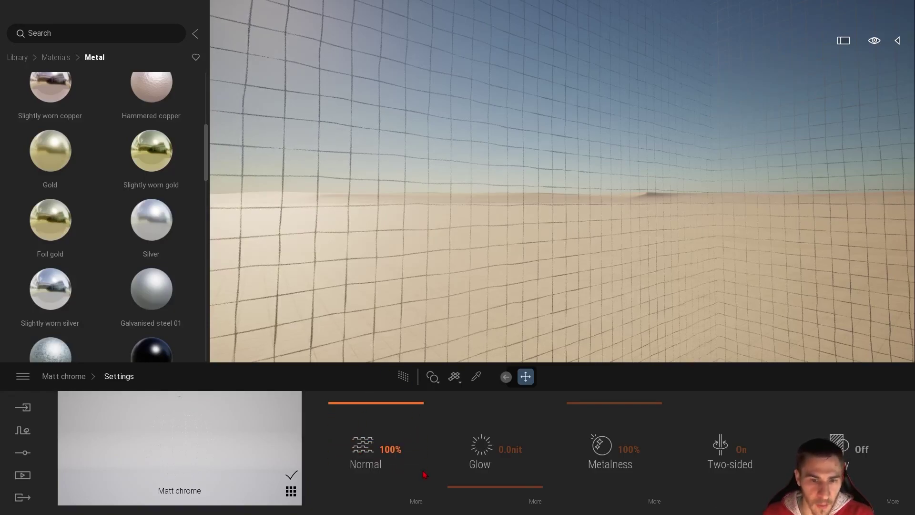
click(416, 501)
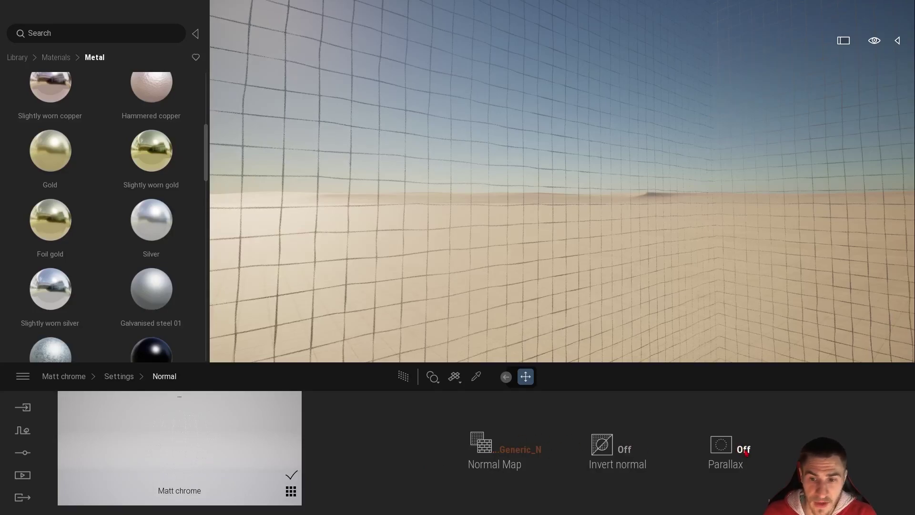
click(776, 501)
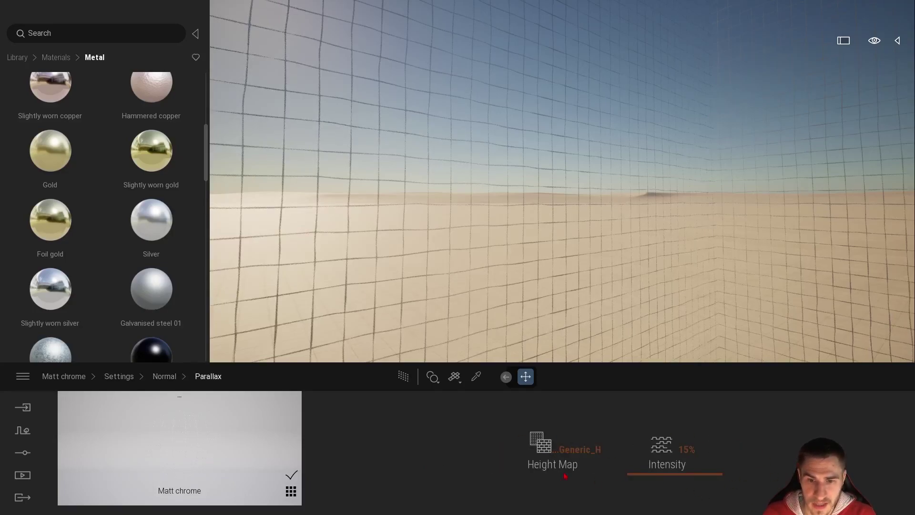
drag(672, 474, 160, 407)
click(164, 378)
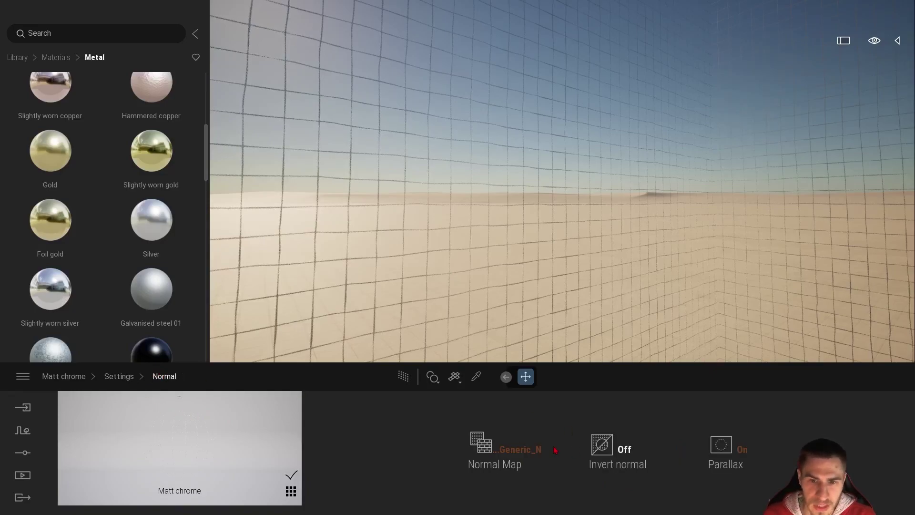
click(115, 377)
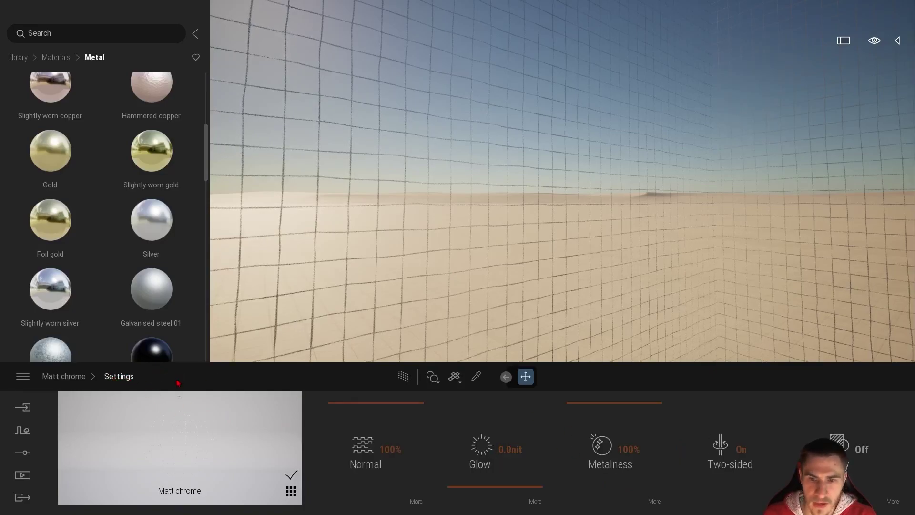
click(89, 376)
Set the grid material's texture Scale to 10
key(w)
right_drag(391, 299, 689, 282)
key(s)
drag(615, 426, 615, 402)
Slide the grid box to the right and closer across the desert ground
key(s)
right_drag(572, 341, 599, 349)
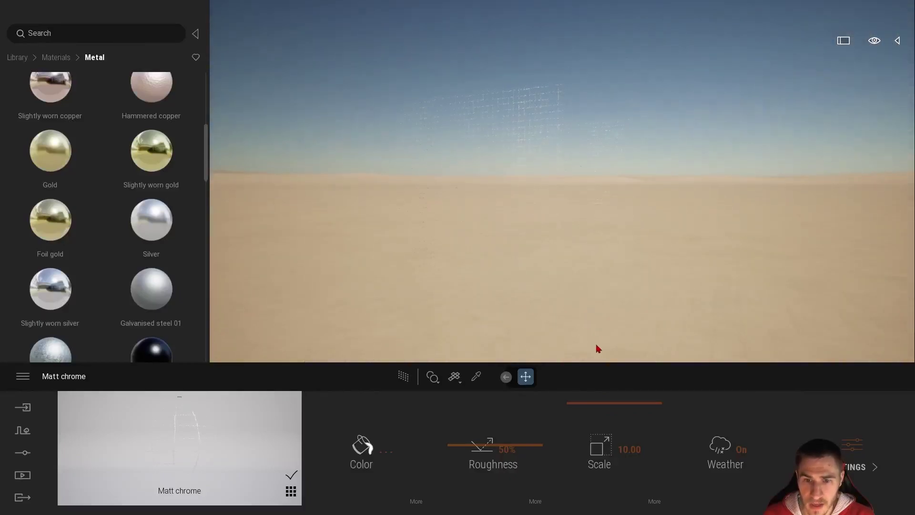
click(489, 181)
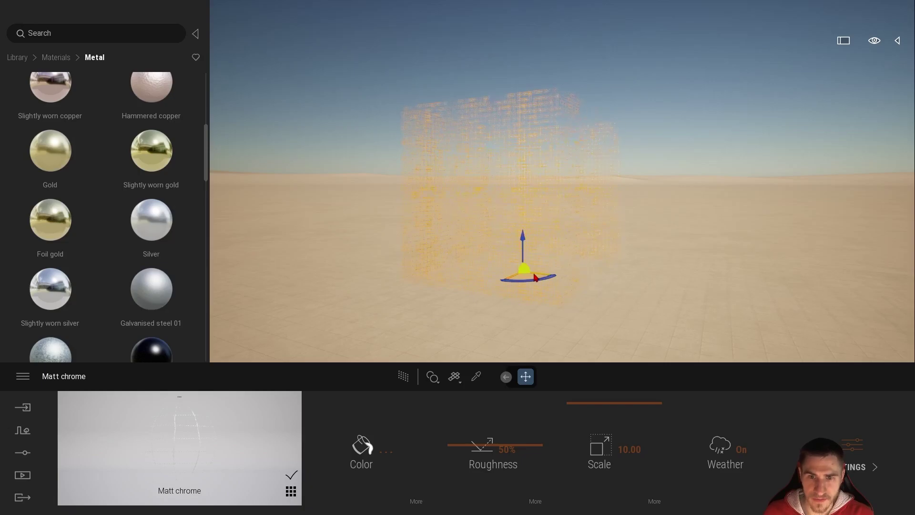
drag(535, 277, 768, 317)
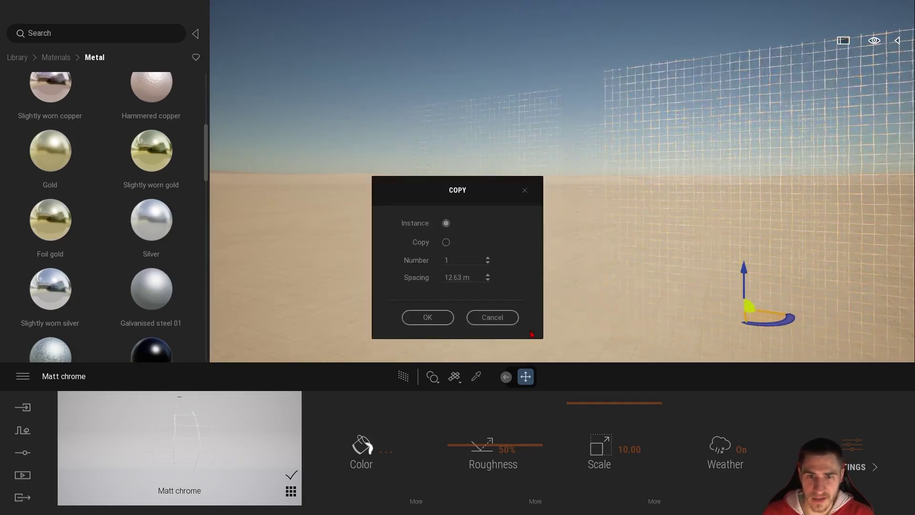
click(493, 317)
Apply Silver from the Metal library to the right-hand box and darken its colour almost to black
scroll(152, 124, down, 1)
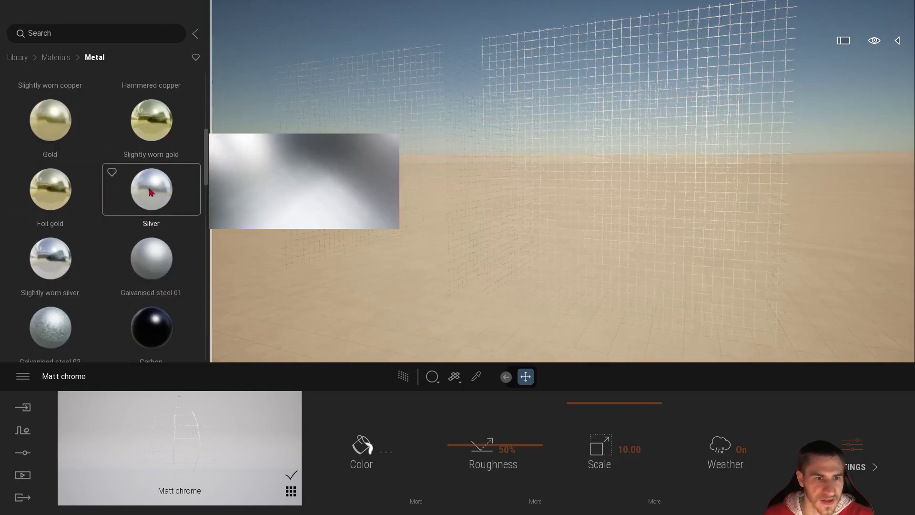
drag(151, 192, 601, 179)
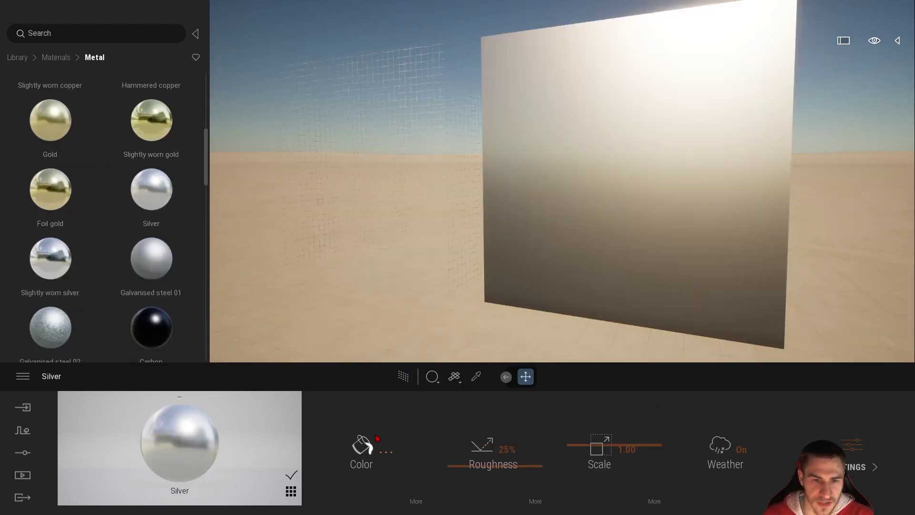
click(376, 438)
drag(447, 229, 448, 268)
click(507, 351)
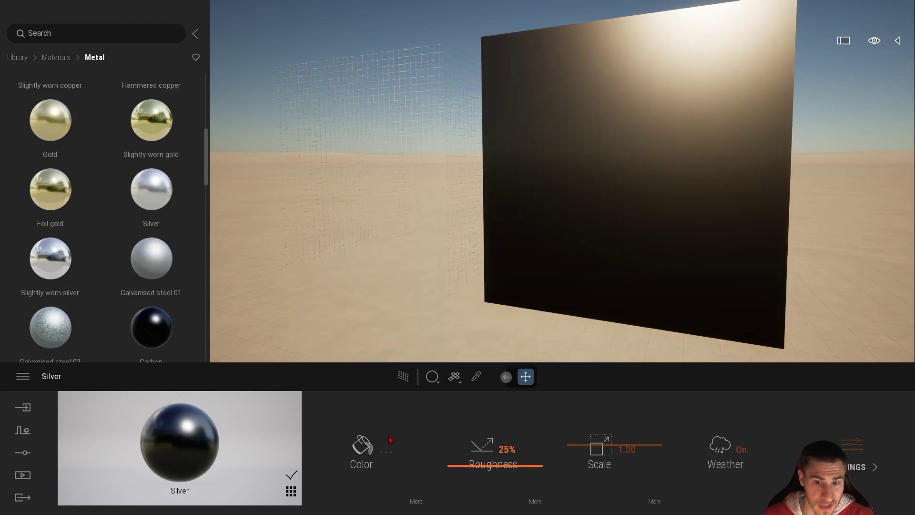
right_drag(475, 313, 478, 284)
Turn on the opacity map for the dark Silver box and load Squares_OPC.png into it
key(s)
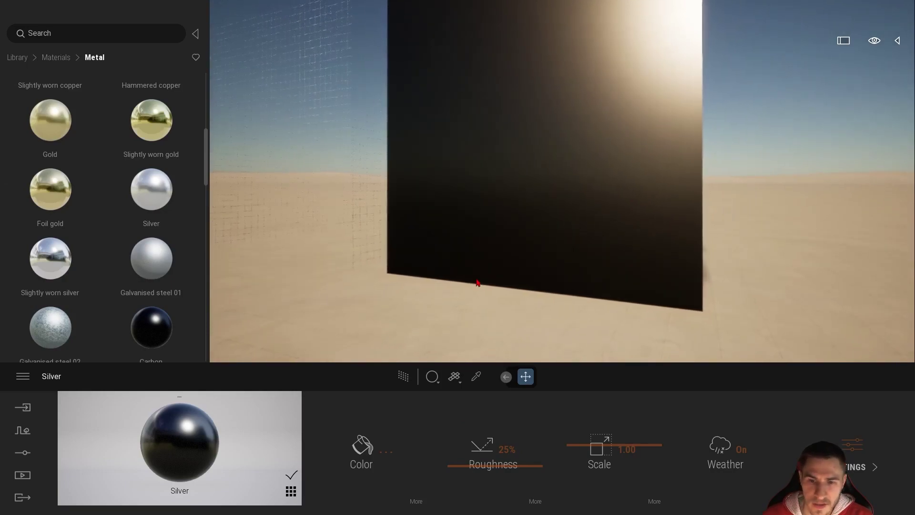
click(418, 504)
click(537, 504)
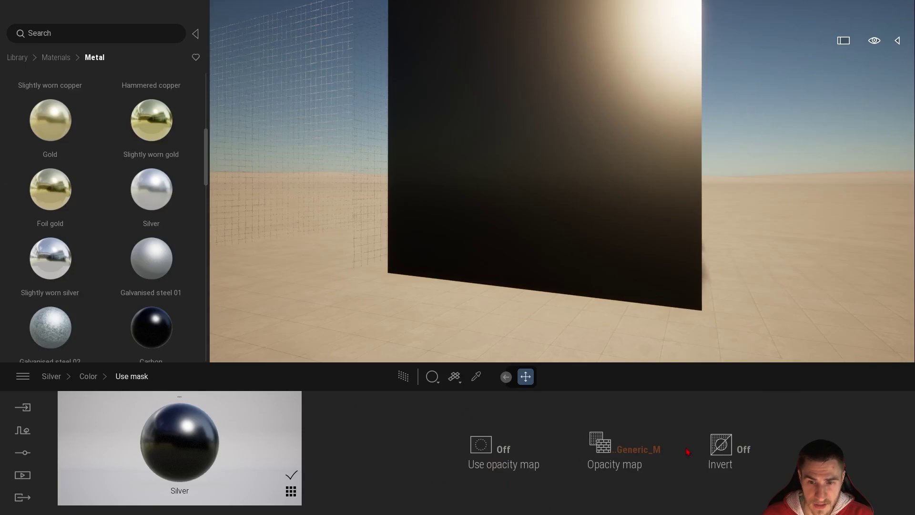
click(497, 459)
right_click(600, 444)
click(585, 371)
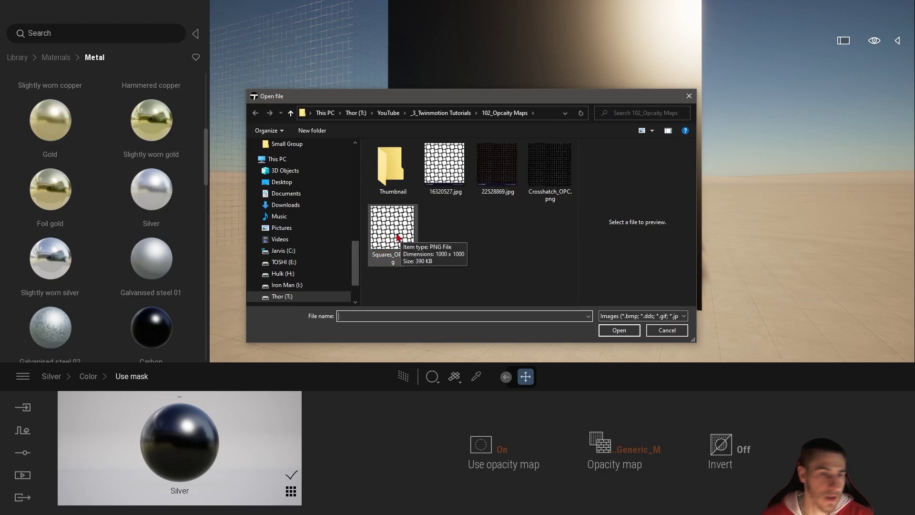
double_click(393, 228)
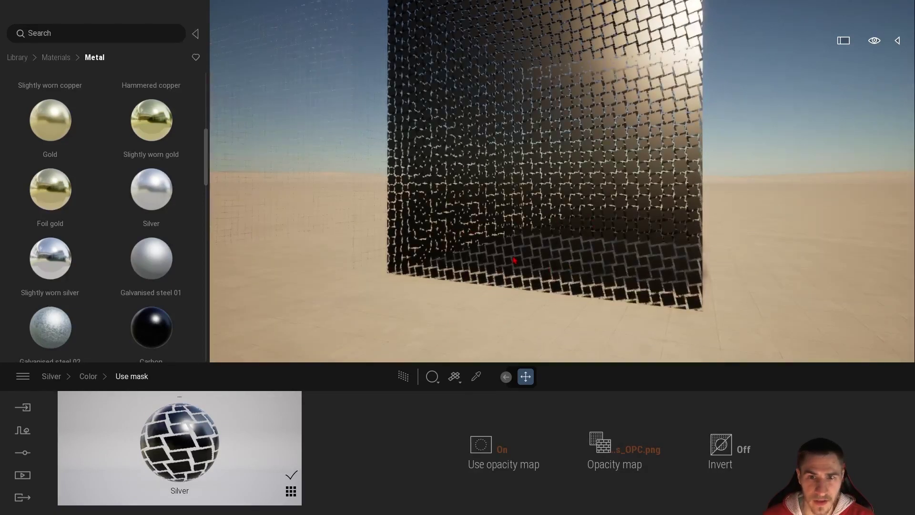
scroll(465, 229, up, 5)
key(w)
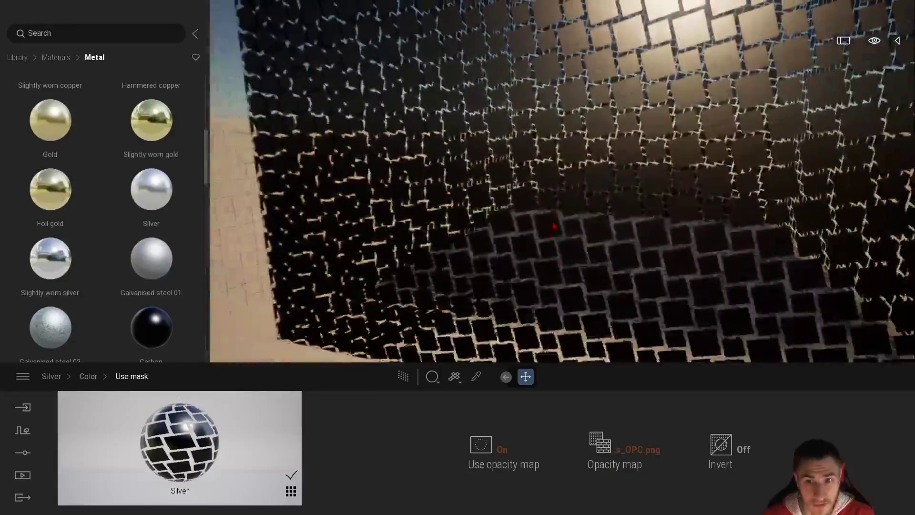
click(567, 273)
Shrink the Silver square pattern's Scale from 1.00 to about 0.87 after flying through the box
key(w)
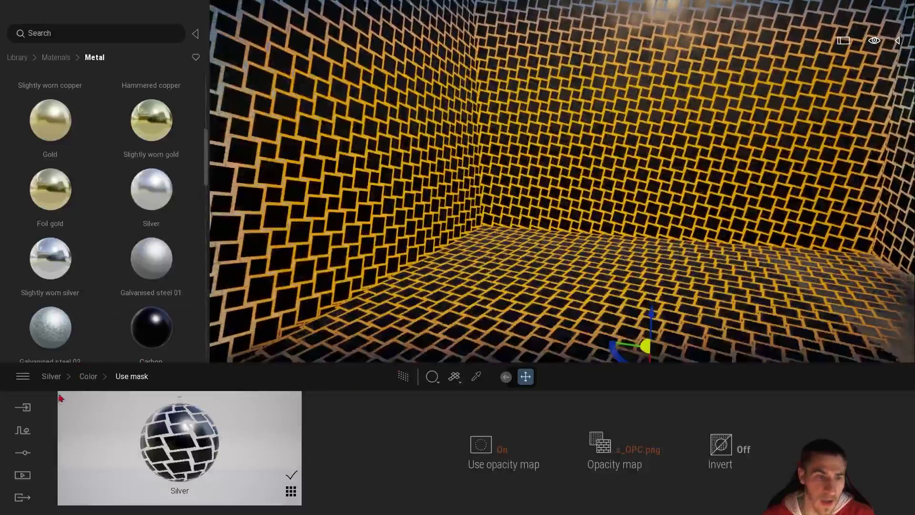
click(51, 376)
click(844, 463)
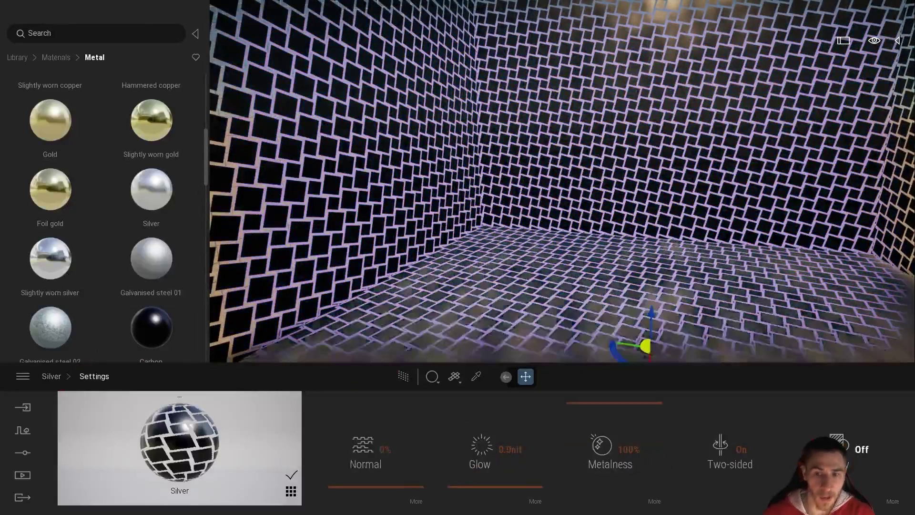
click(56, 377)
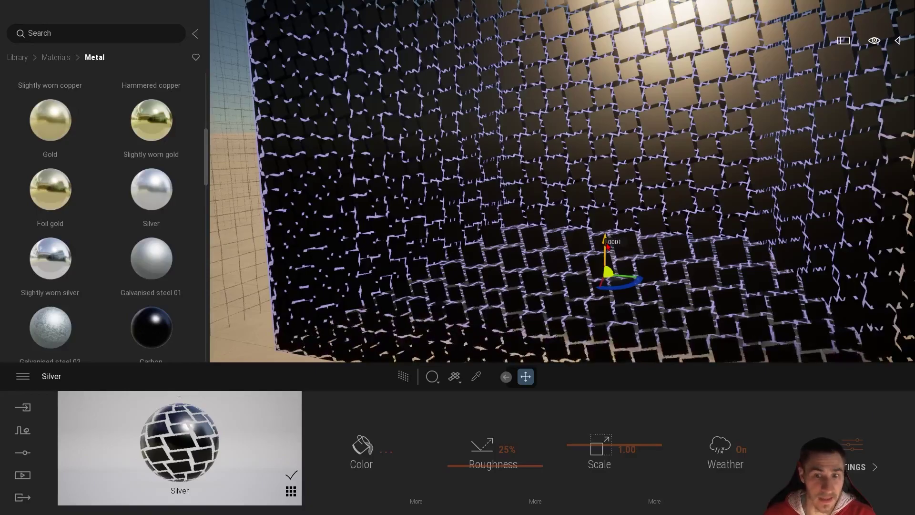
key(w)
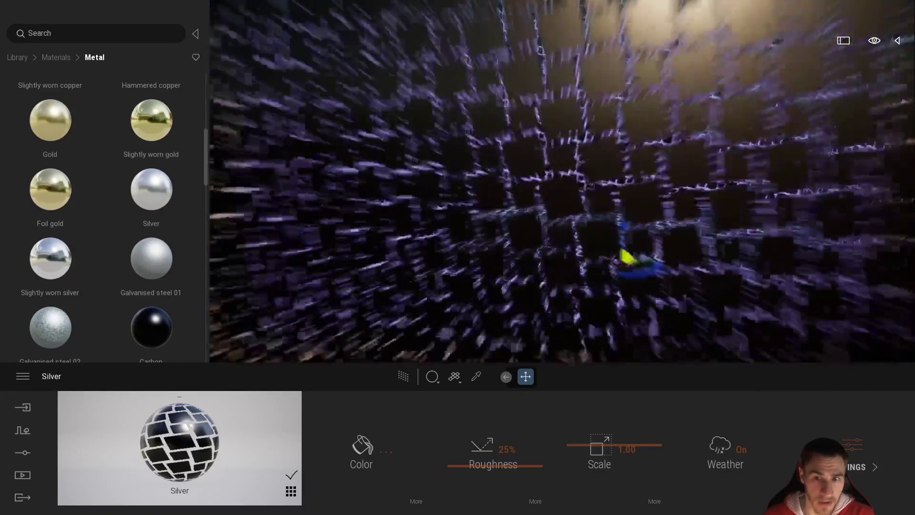
key(s)
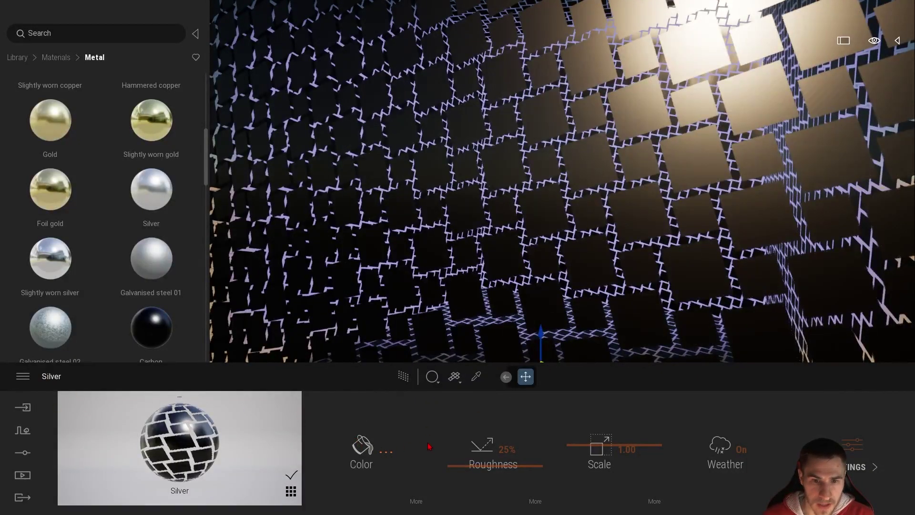
drag(586, 465, 600, 449)
key(s)
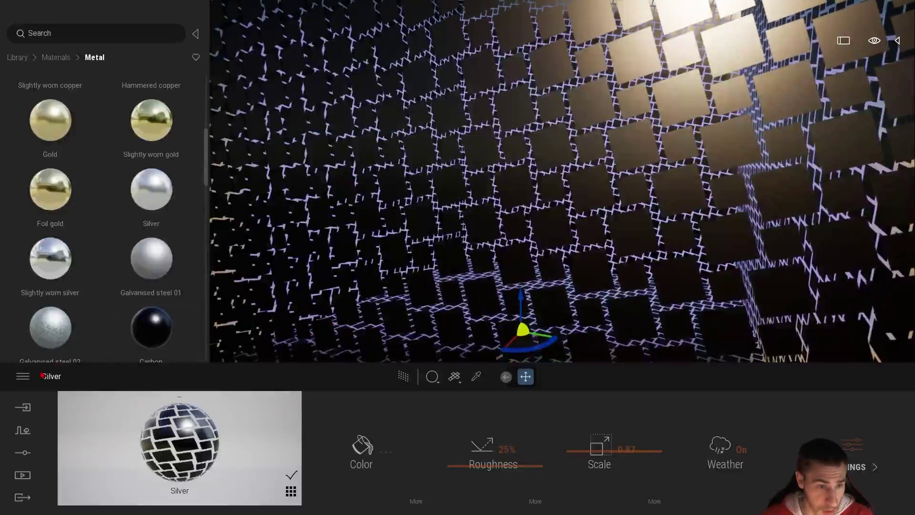
click(417, 503)
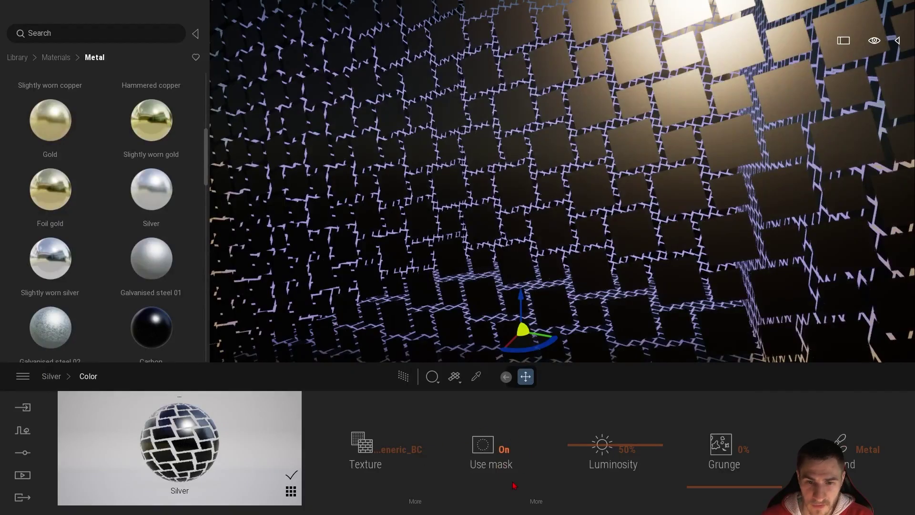
Invert the Silver box's square opacity map and fly around to view the thin dark lattice
click(536, 503)
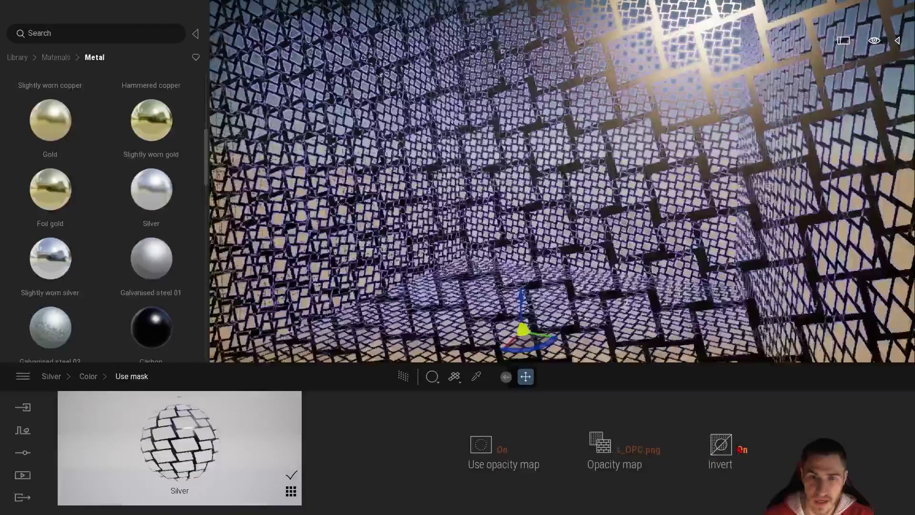
key(d)
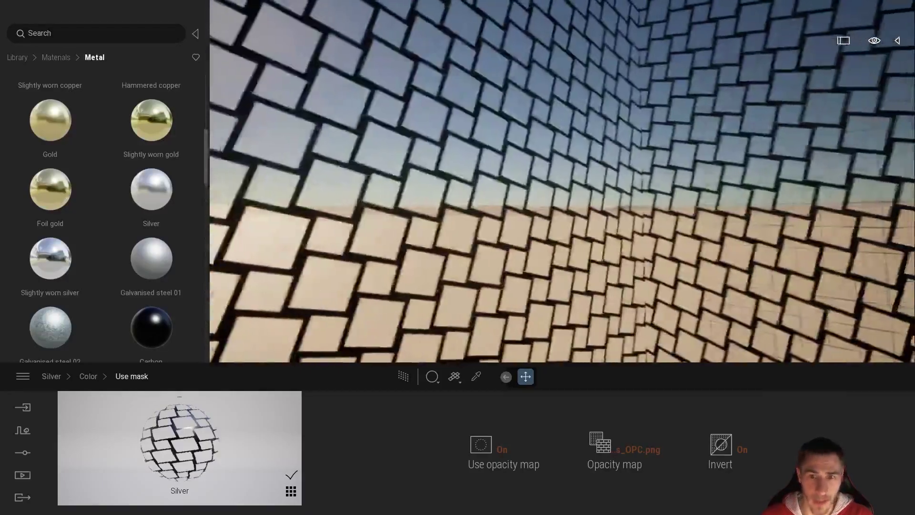
right_drag(531, 229, 591, 248)
key(s)
right_drag(383, 275, 444, 292)
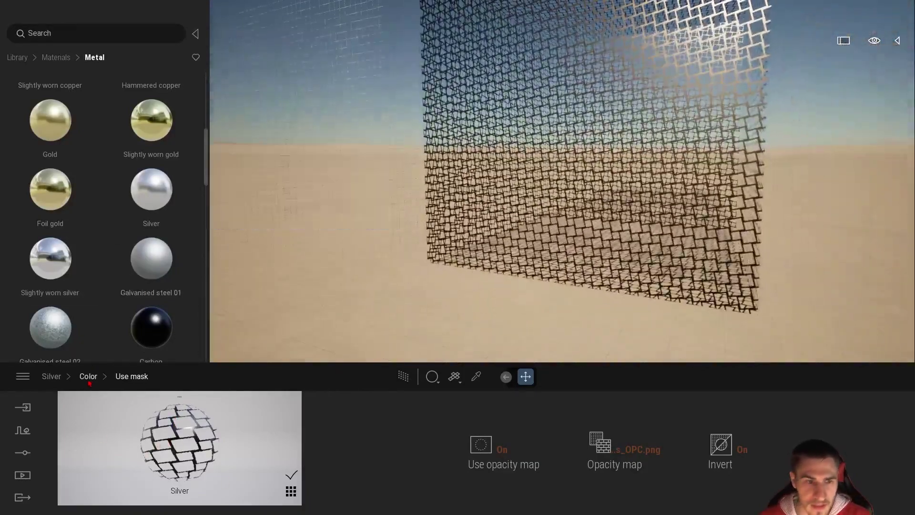
Place one independent copy of the lattice cube about 11 m to the side of the original
click(89, 376)
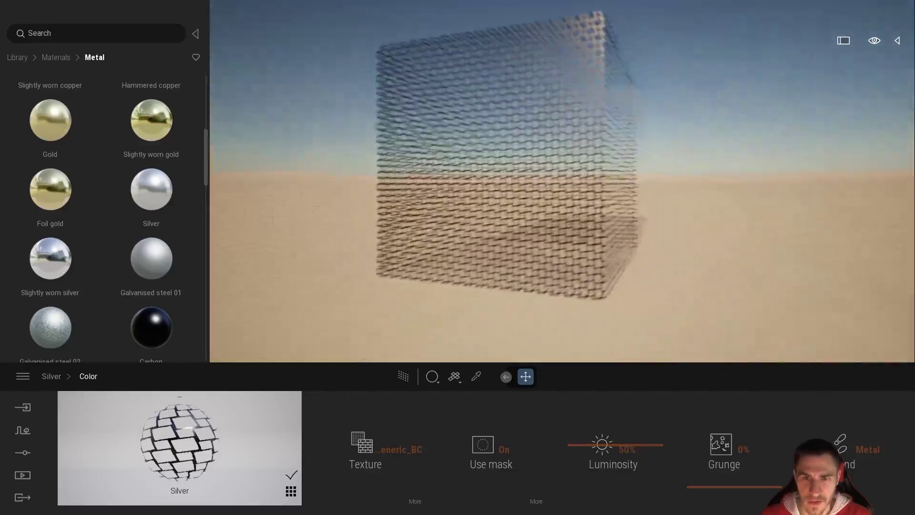
shift+middle_drag(554, 231, 490, 208)
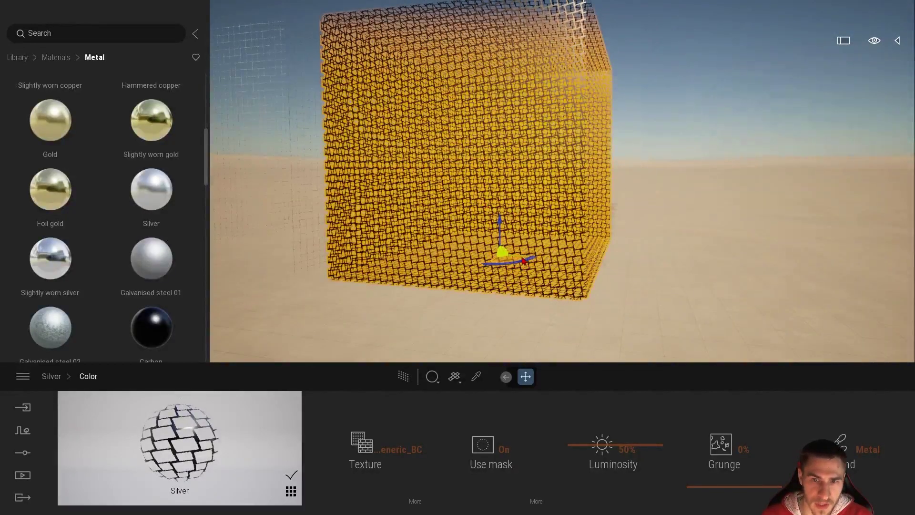
shift+drag(524, 258, 772, 269)
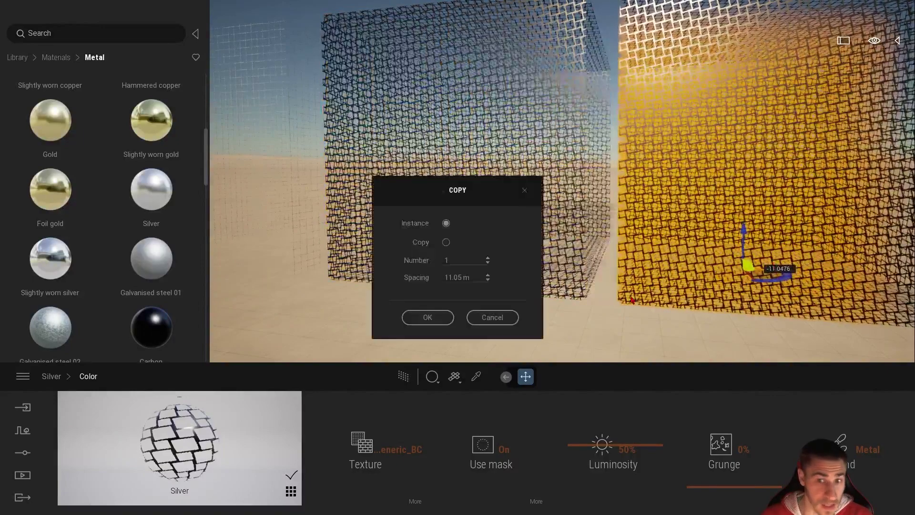
click(436, 320)
shift+middle_drag(560, 315, 836, 142)
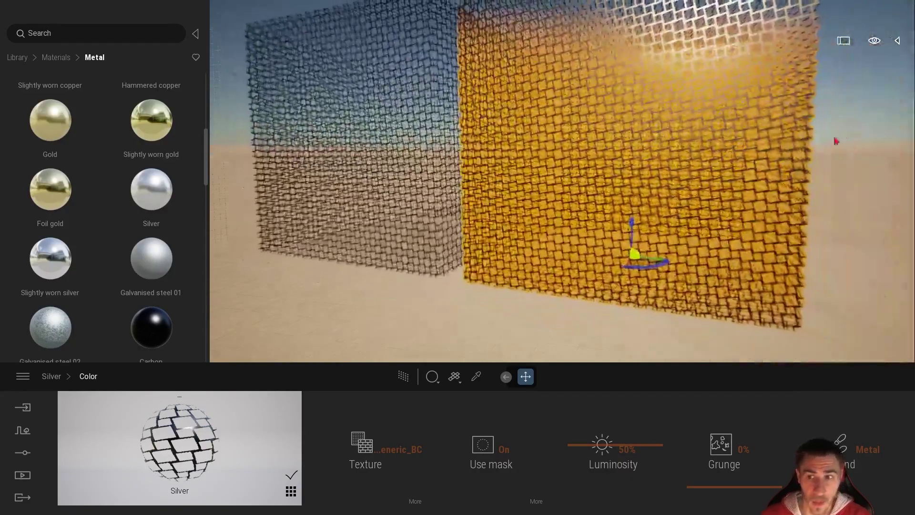
click(807, 137)
scroll(763, 153, up, 3)
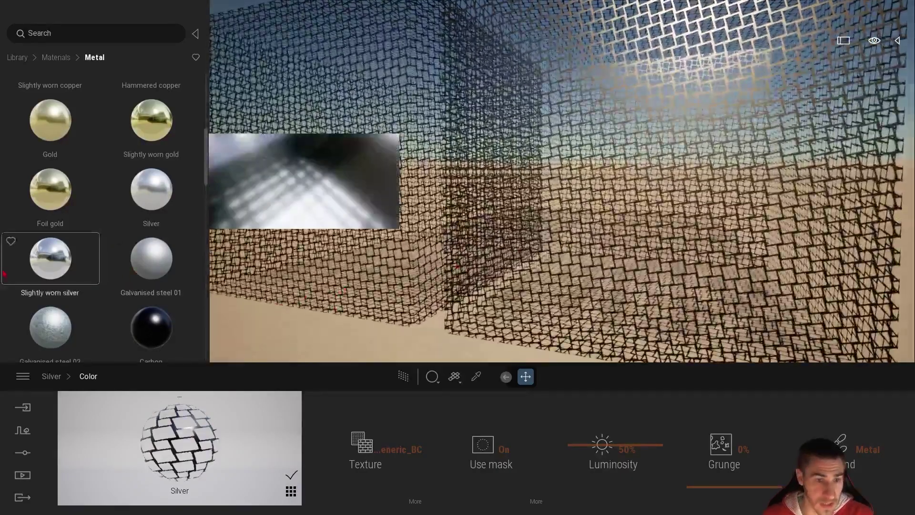
Apply the Perforated Honeycomb 01 metal material to the copied box
scroll(4, 274, down, 10)
mouse_move(125, 242)
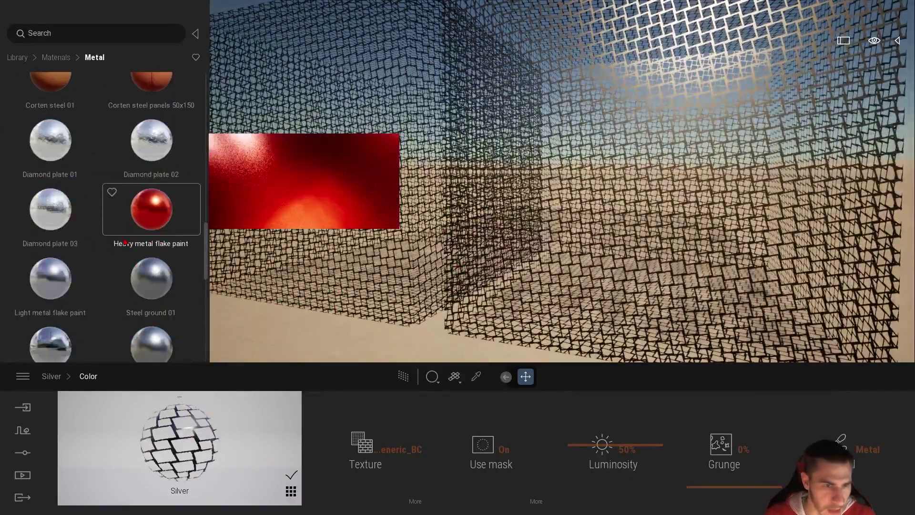
scroll(125, 242, down, 2)
scroll(141, 237, down, 1)
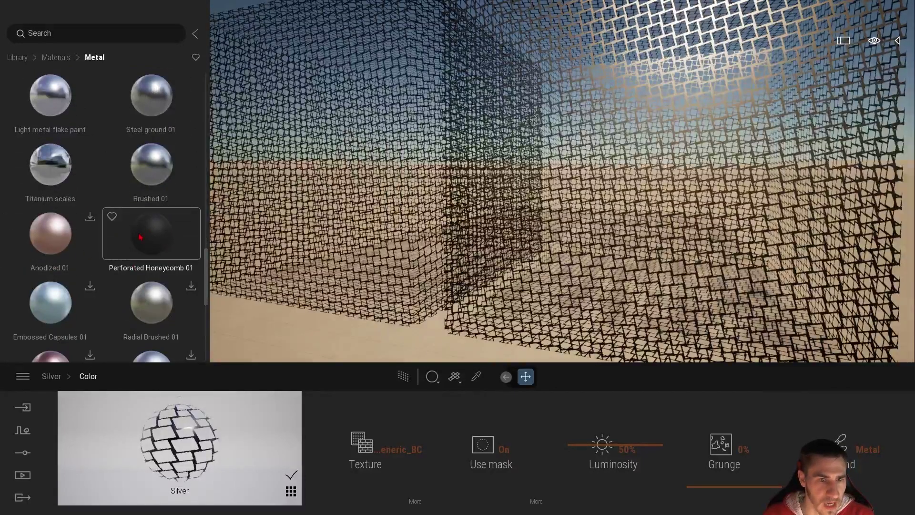
drag(140, 237, 505, 256)
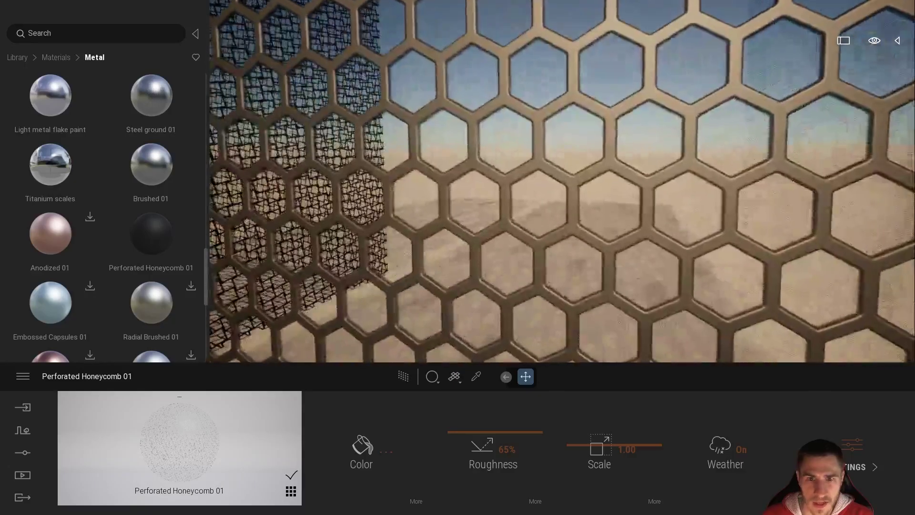
scroll(496, 251, down, 5)
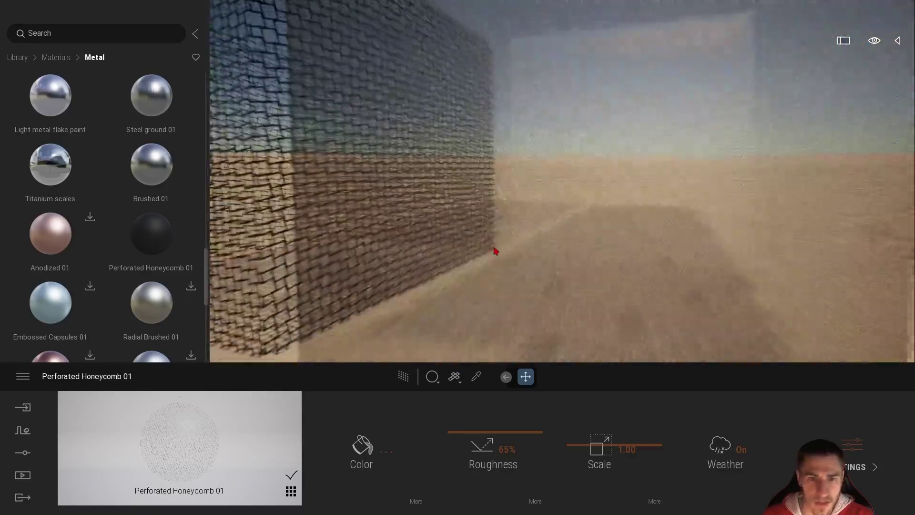
In the honeycomb's Color > More > Use mask settings, toggle Use opacity map
click(416, 501)
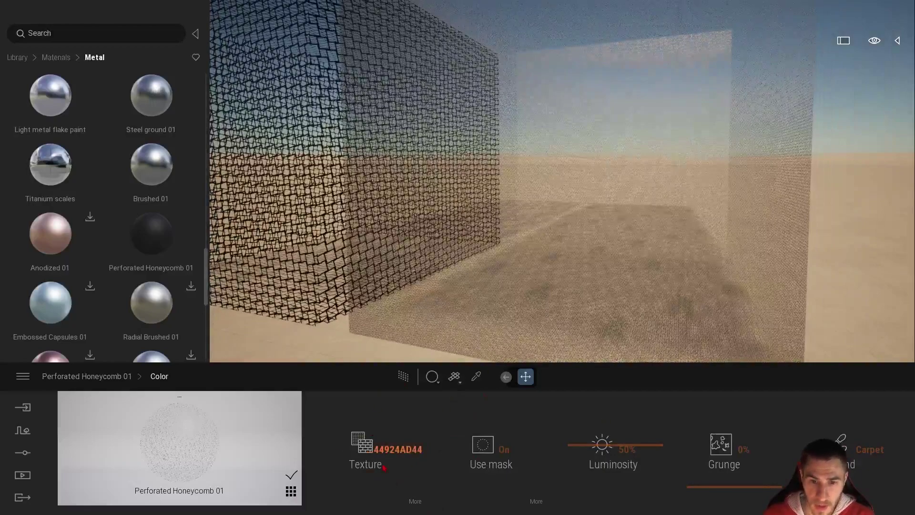
click(538, 502)
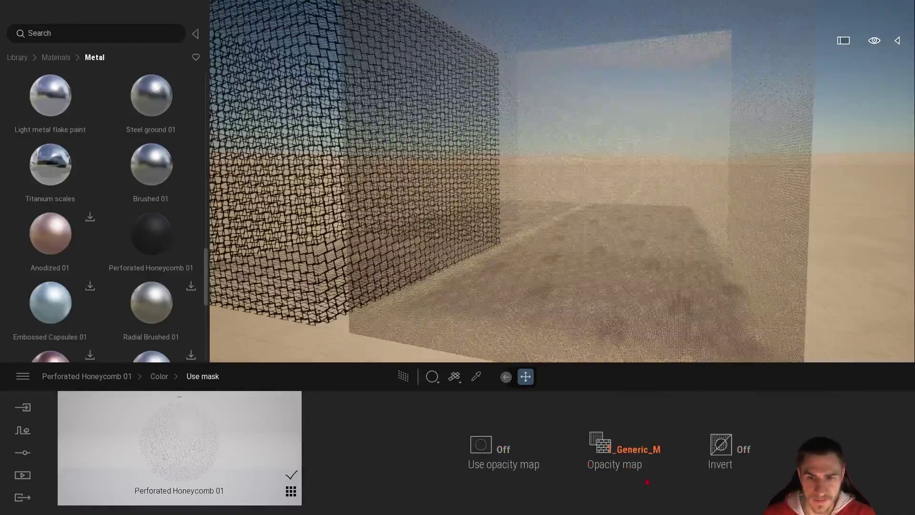
click(481, 445)
click(496, 459)
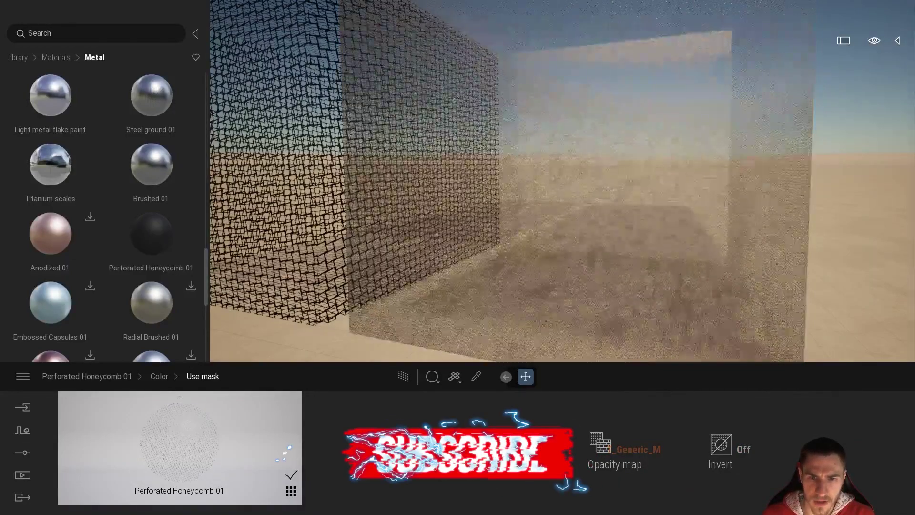
click(497, 459)
scroll(542, 307, up, 5)
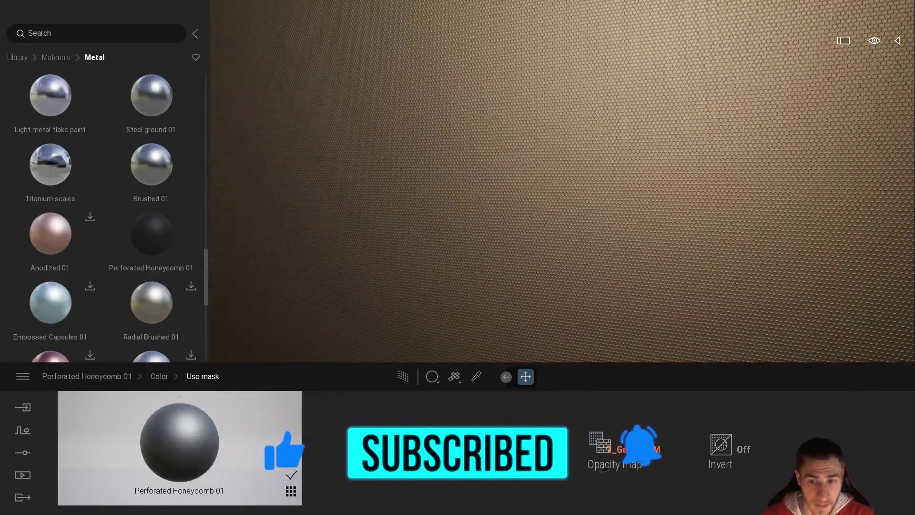
scroll(560, 289, up, 5)
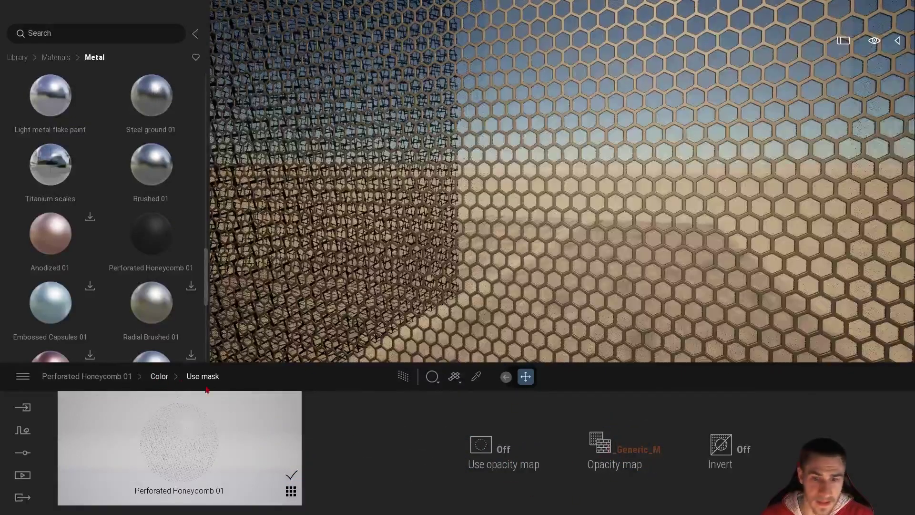
Toggle the honeycomb material's Use mask off and on to compare solid and perforated metal
click(157, 377)
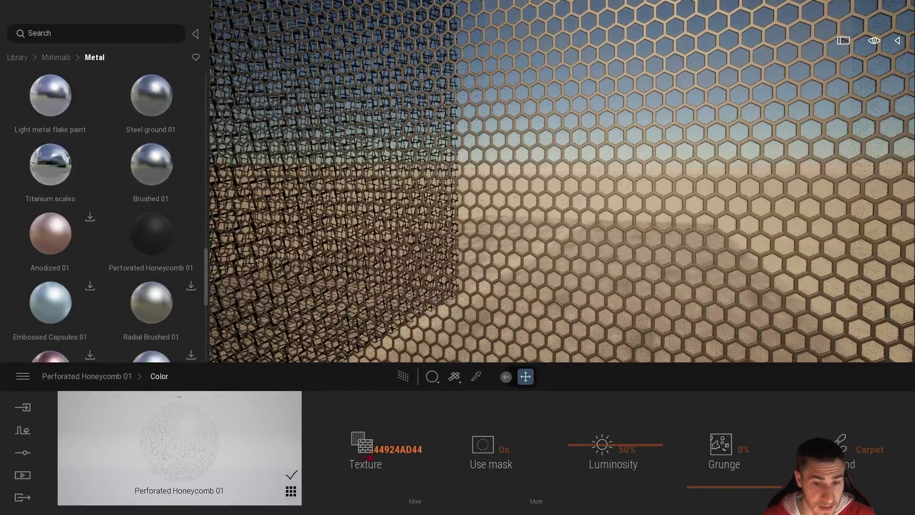
click(377, 451)
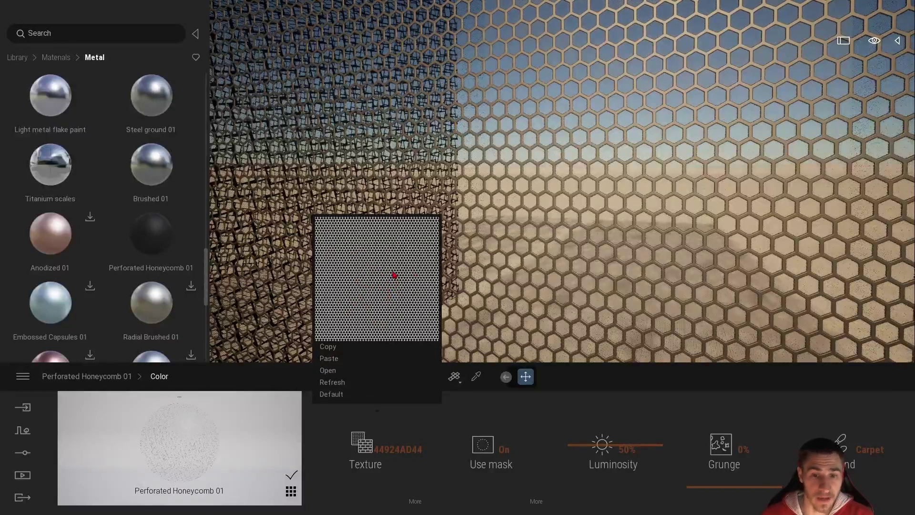
click(441, 394)
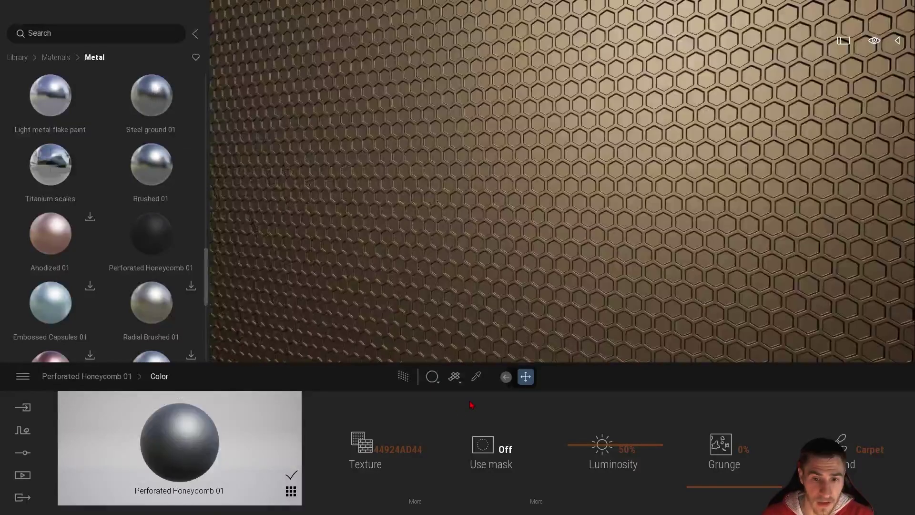
click(492, 460)
click(492, 461)
click(491, 461)
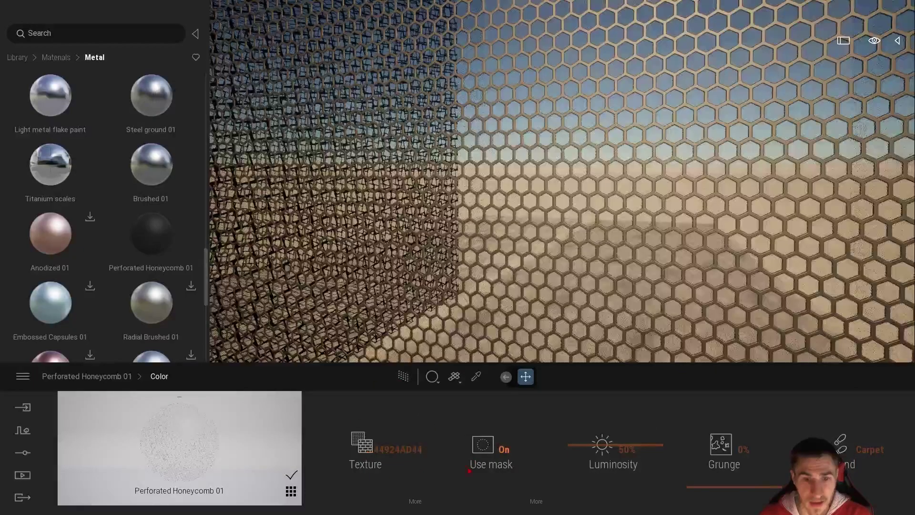
click(483, 453)
click(484, 459)
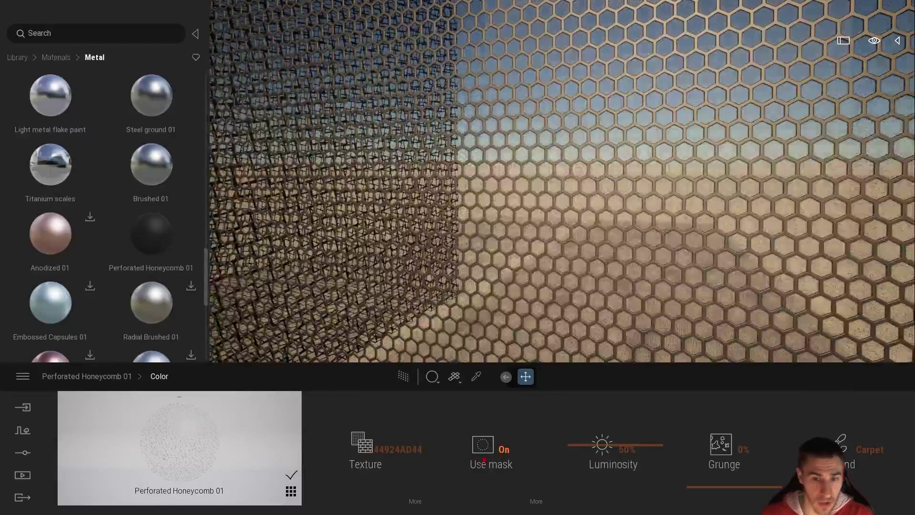
right_click(362, 445)
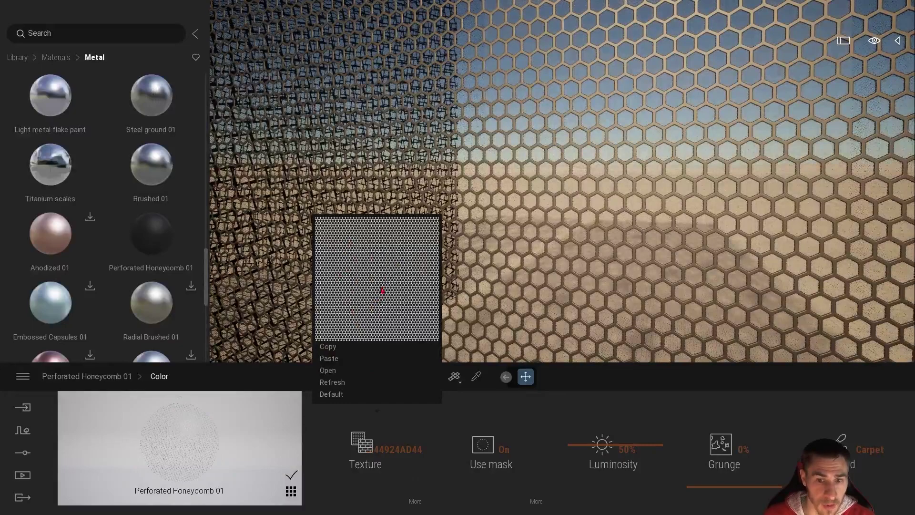
click(525, 474)
click(527, 477)
click(529, 478)
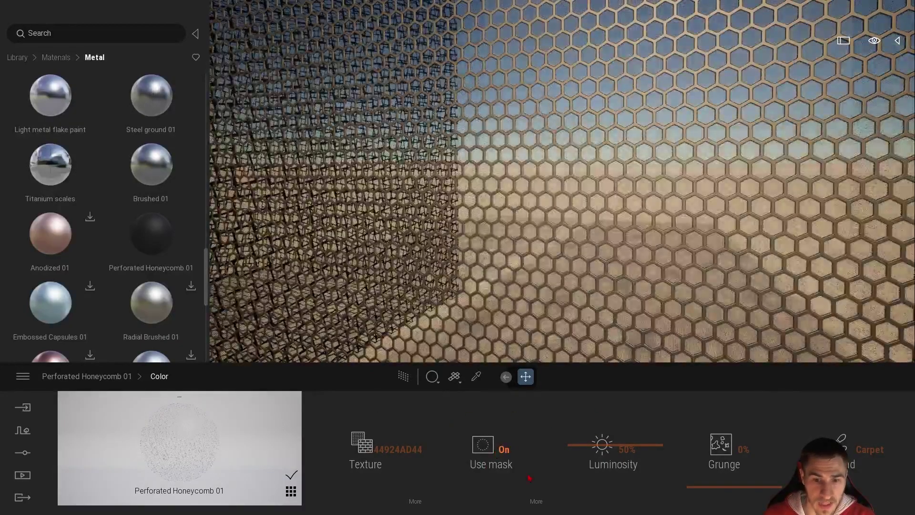
Try inverting the mask while viewing the wall up close, then set Invert back Off
click(536, 502)
click(722, 453)
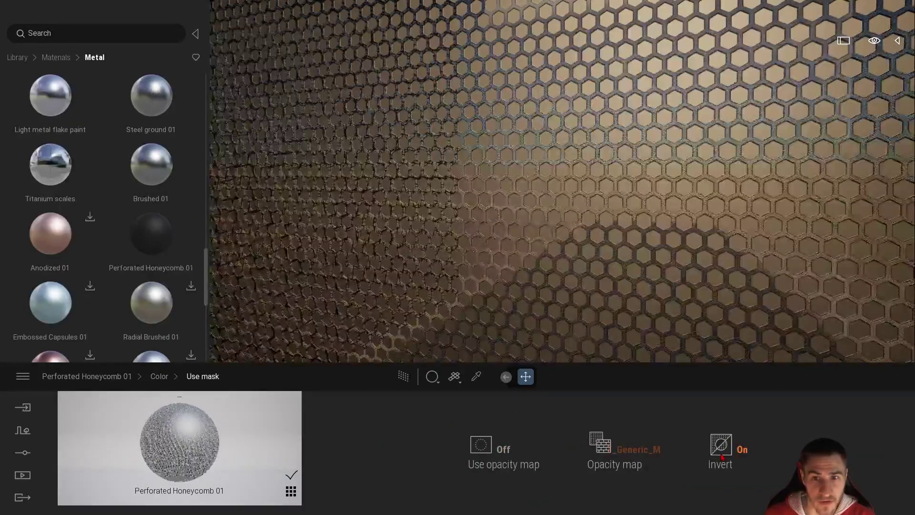
right_drag(668, 286, 691, 274)
key(w)
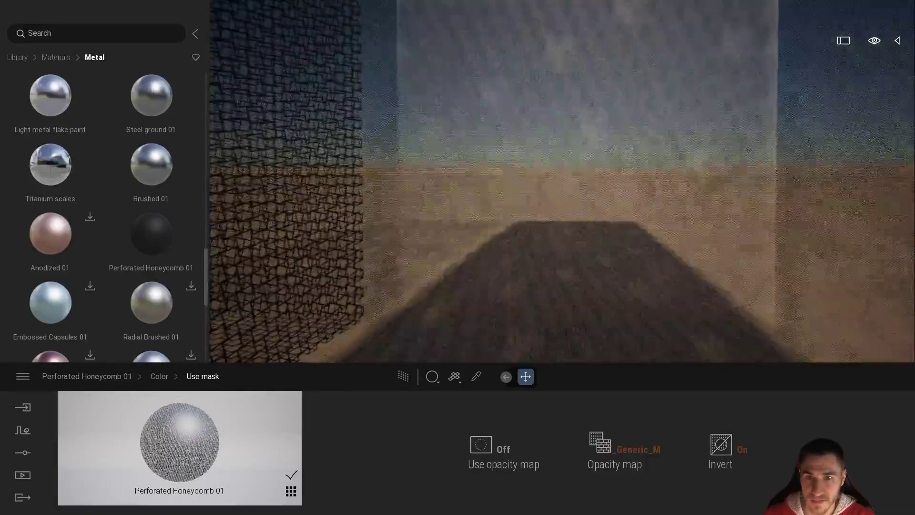
key(s)
click(729, 446)
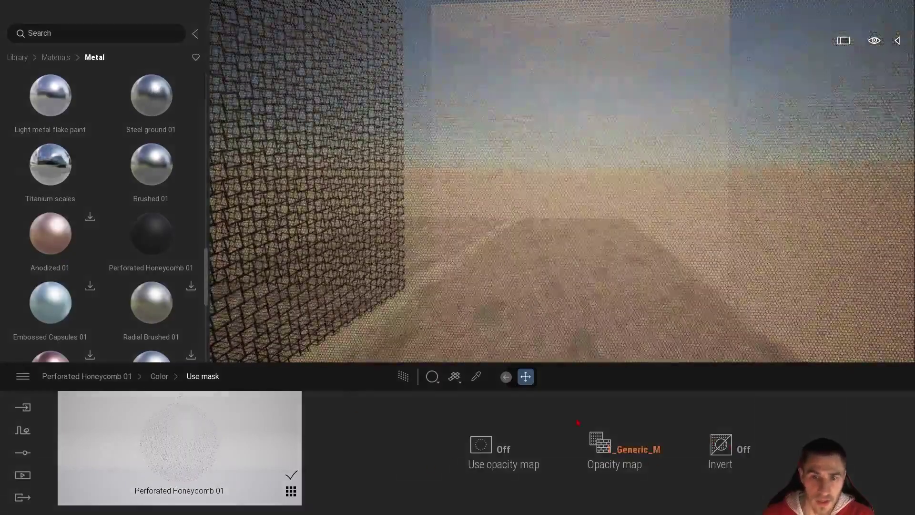
Reset the mask's Opacity map to Default (Empty)
click(160, 376)
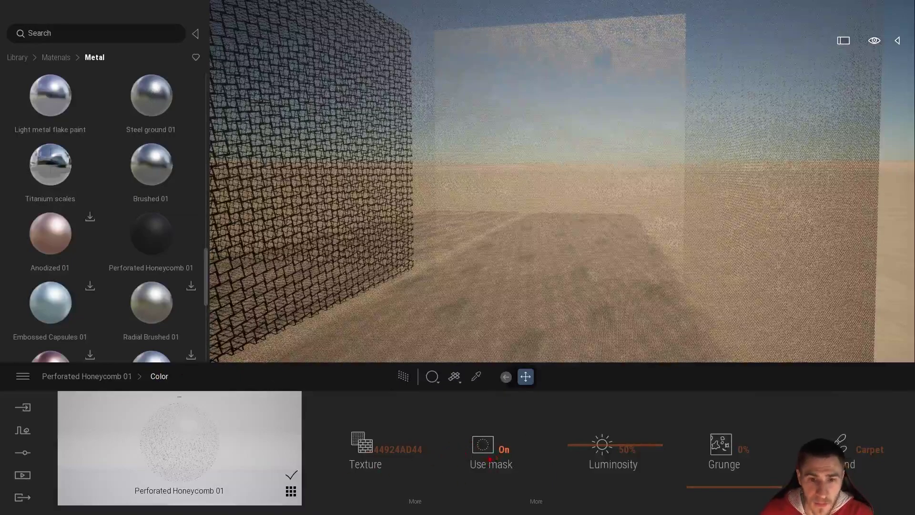
click(534, 502)
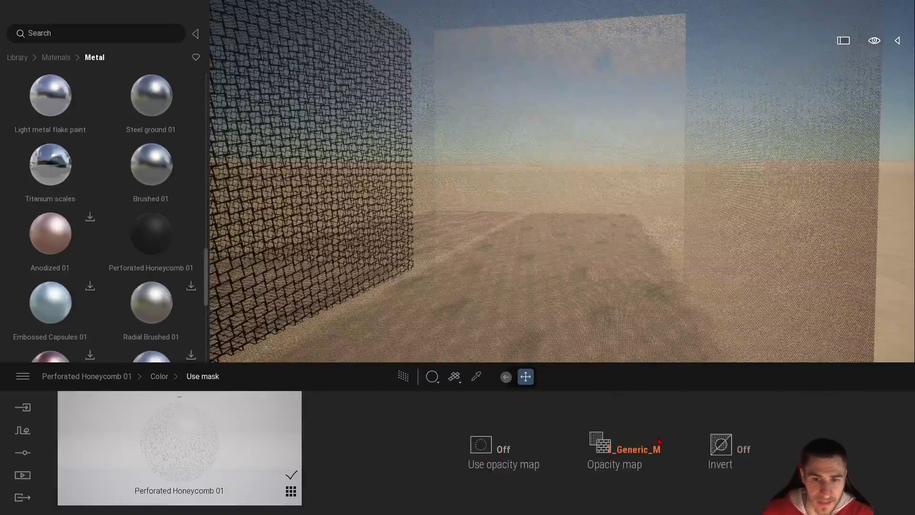
click(615, 451)
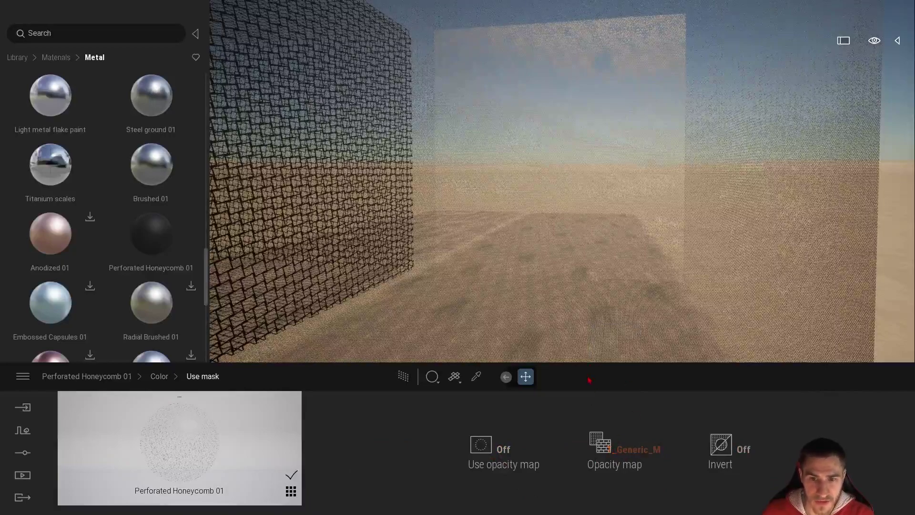
click(617, 425)
click(612, 394)
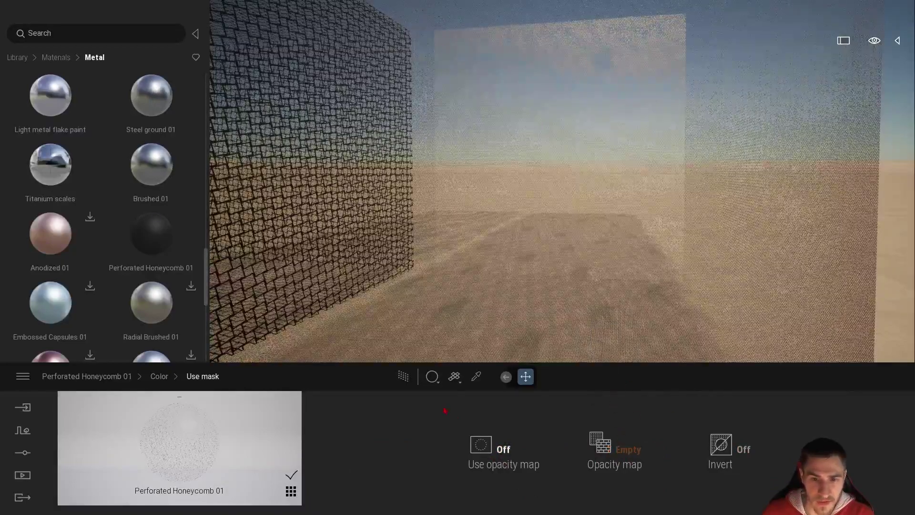
click(160, 377)
Refresh the honeycomb's Color texture and select the honeycomb box
scroll(484, 260, up, 2)
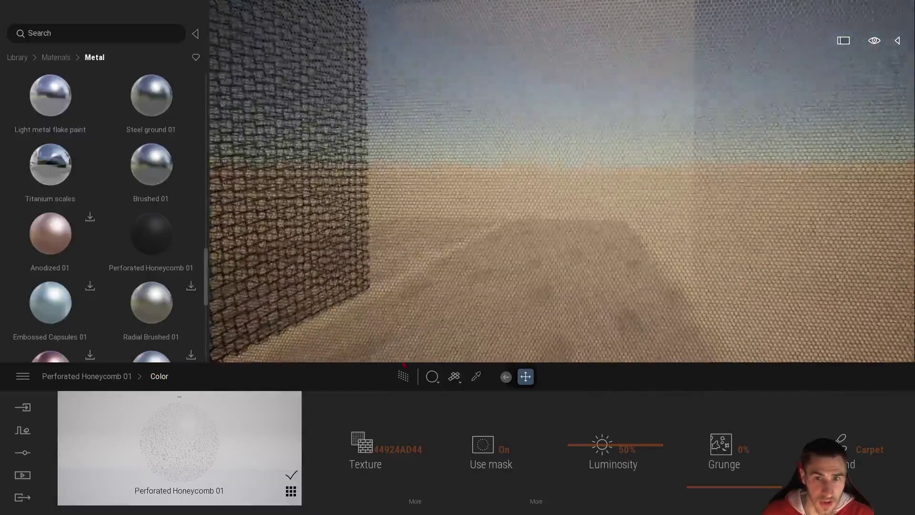
click(391, 448)
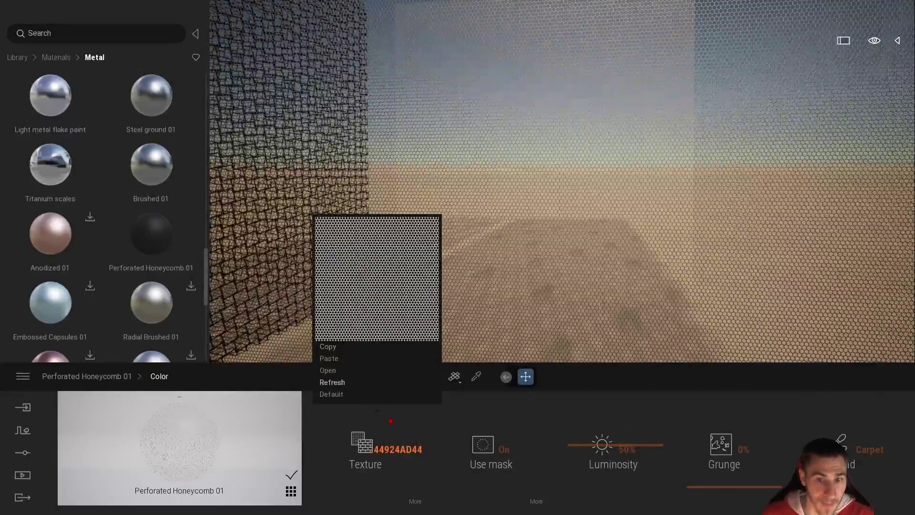
click(332, 382)
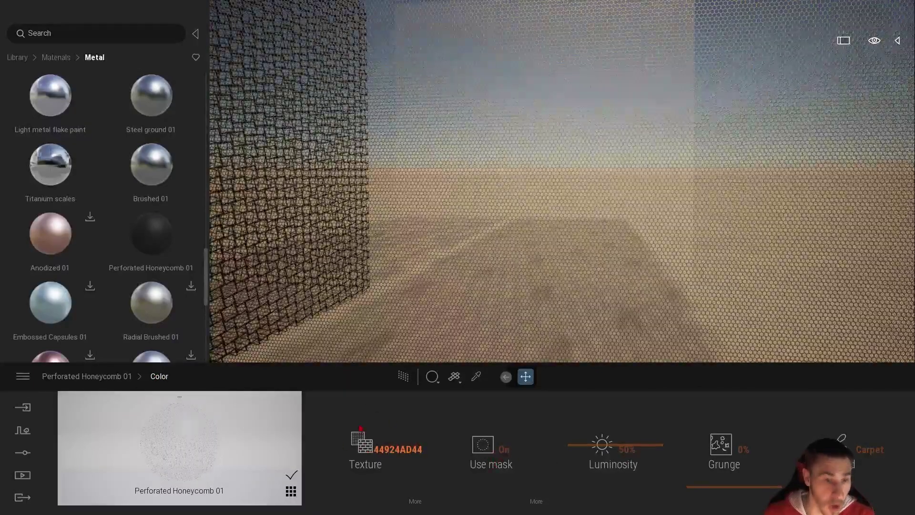
scroll(340, 287, down, 4)
click(419, 241)
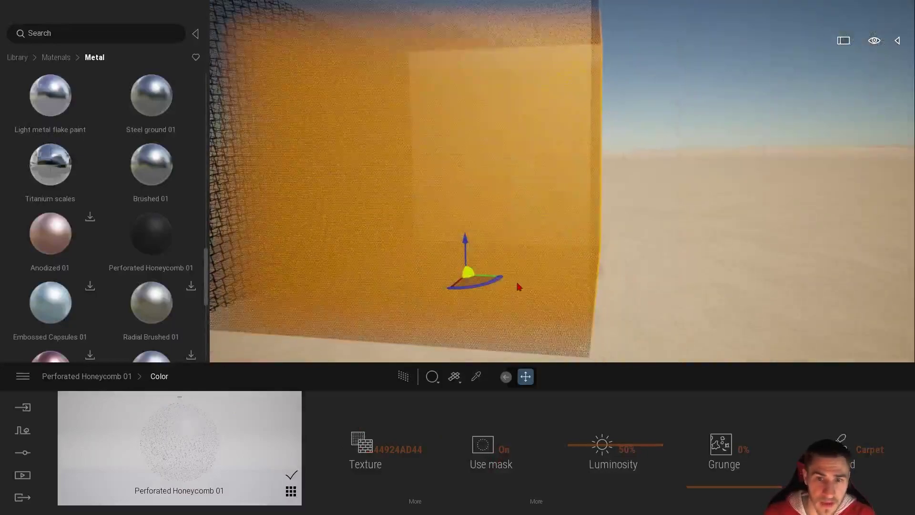
Place one independent copy of the honeycomb box about 10.74 m to the side
alt+drag(485, 278, 714, 261)
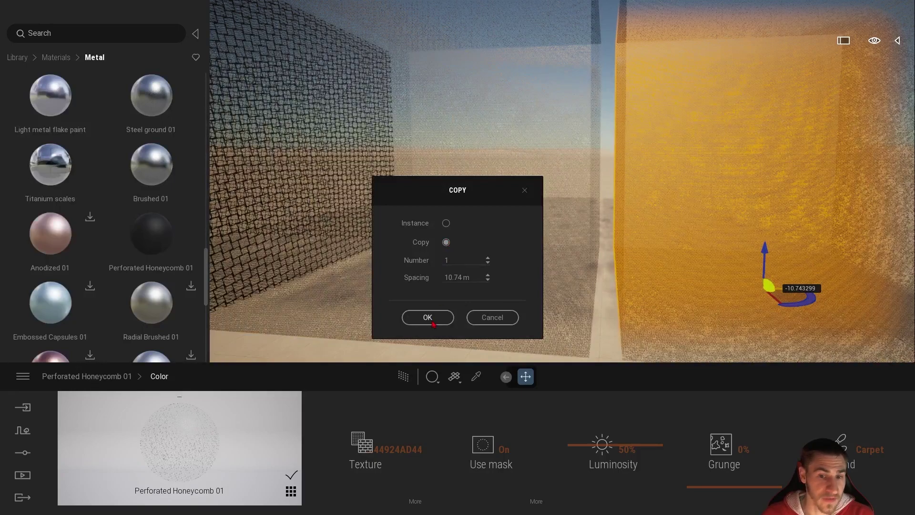
click(433, 323)
right_drag(443, 317, 513, 295)
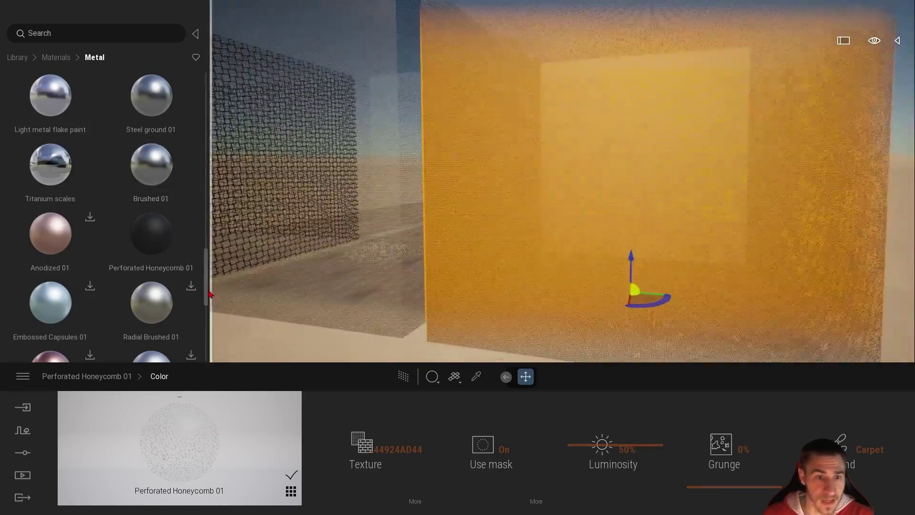
drag(206, 294, 204, 103)
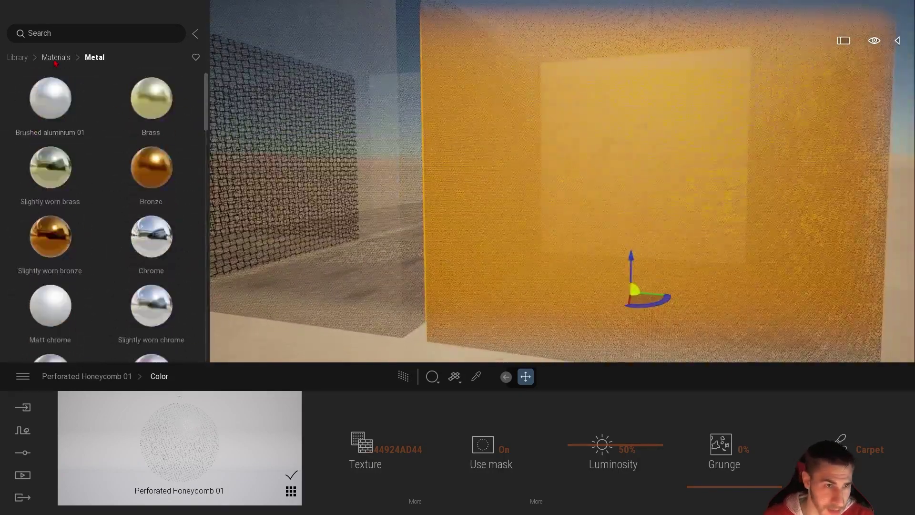
Apply Square blackout 75% from the Glass materials library to the middle box
click(18, 57)
click(50, 105)
click(50, 95)
mouse_move(193, 165)
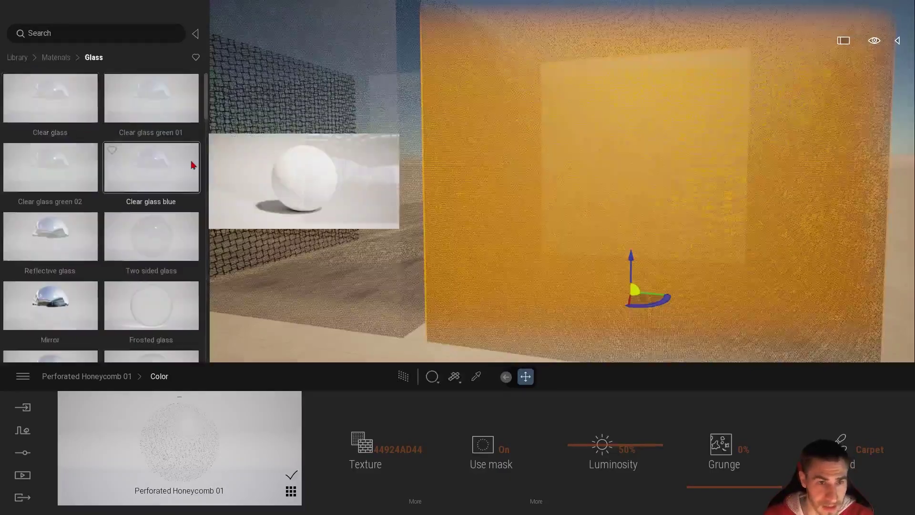
scroll(143, 205, down, 6)
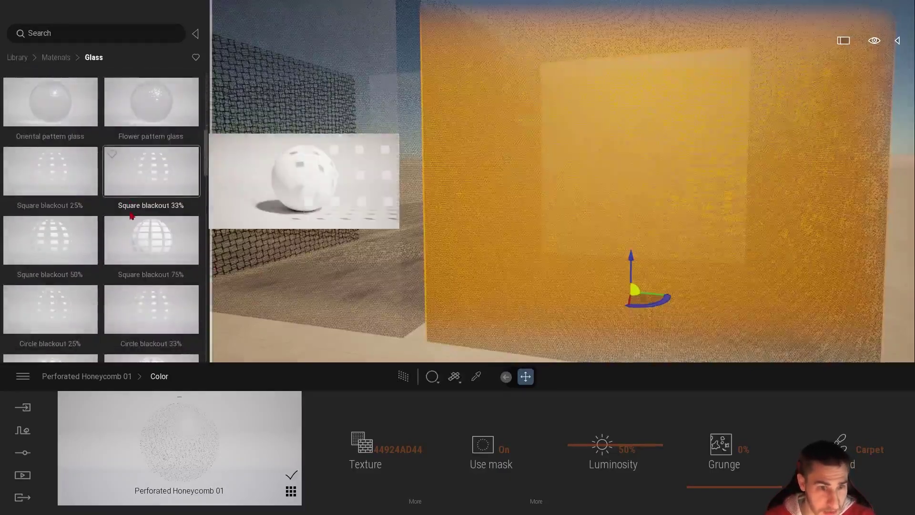
scroll(120, 224, down, 1)
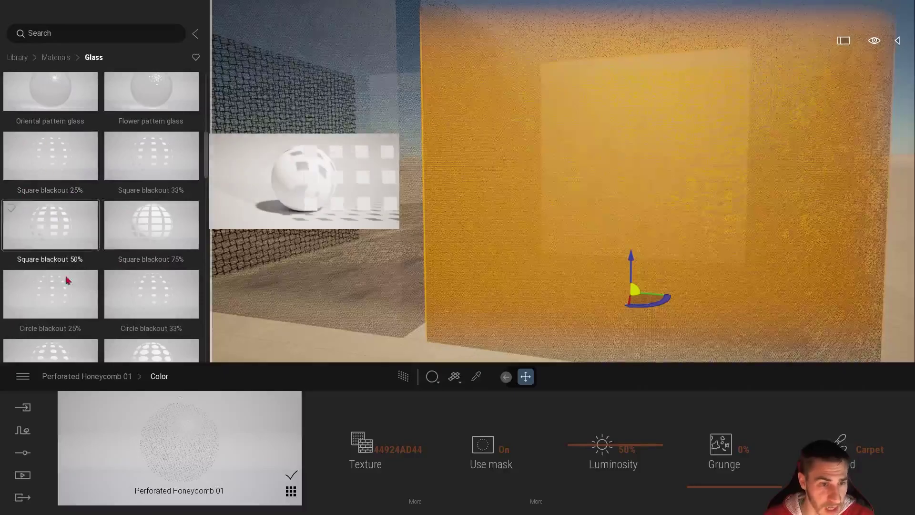
scroll(143, 245, down, 2)
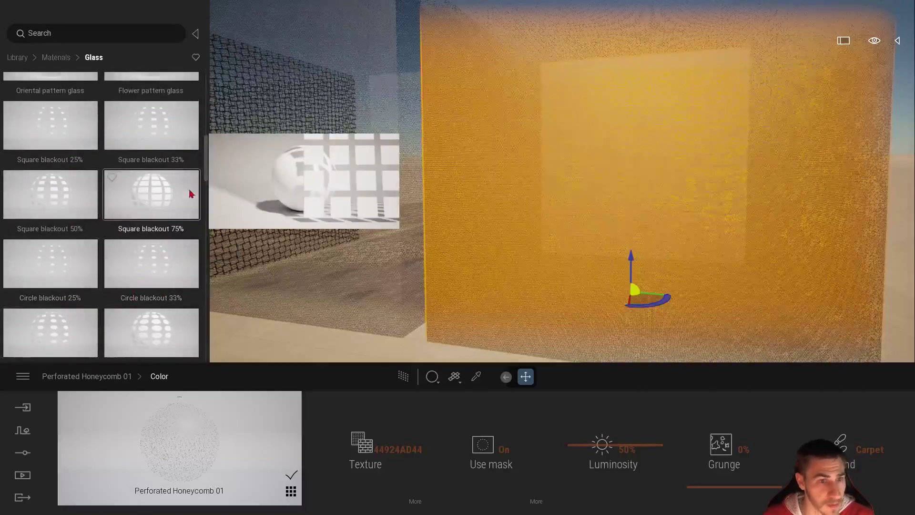
drag(191, 194, 593, 266)
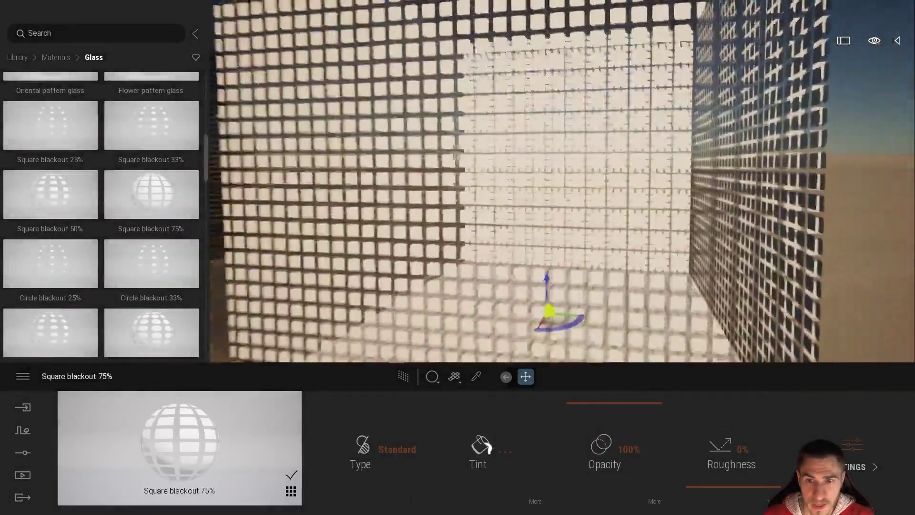
Toggle the Square blackout 75% opacity mask off and on, then set its Invert to On
right_drag(593, 265, 574, 277)
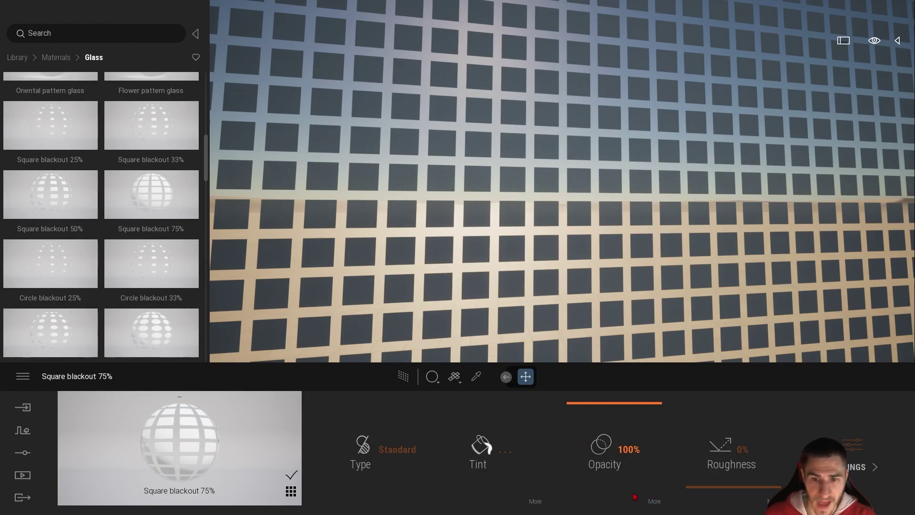
click(655, 503)
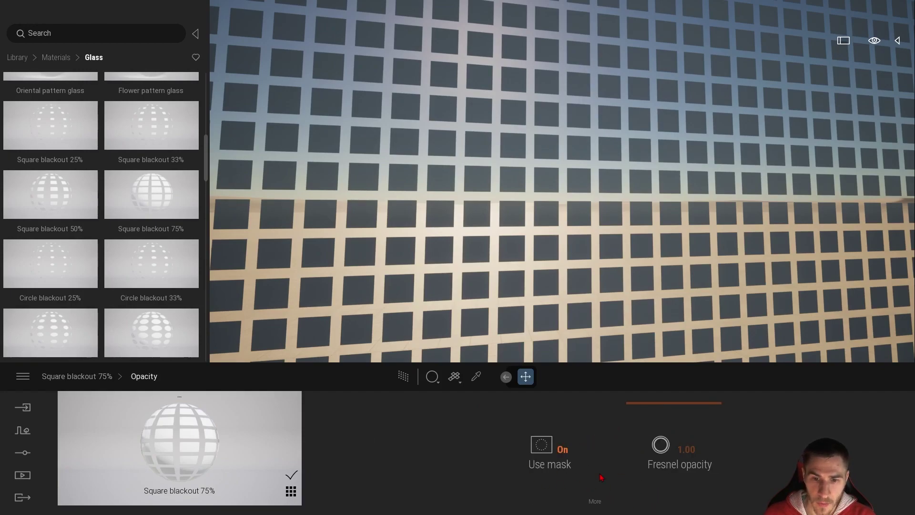
click(554, 452)
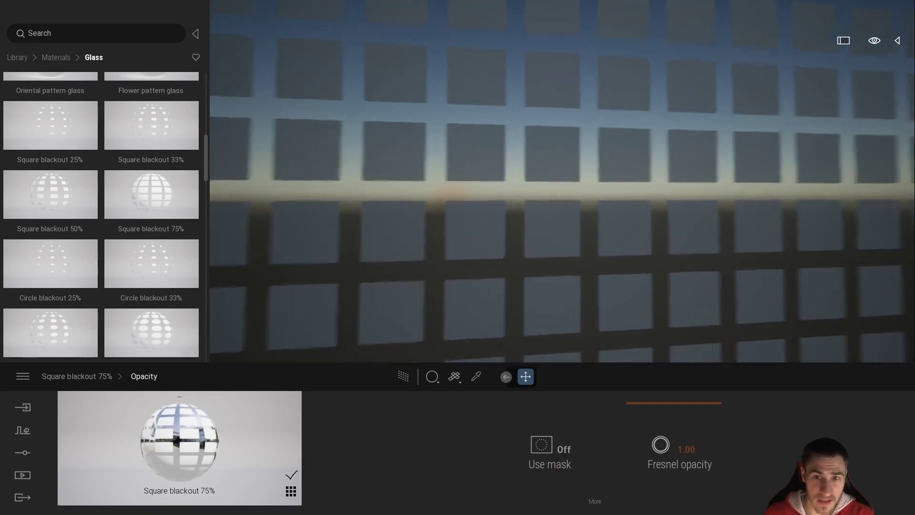
click(554, 452)
click(596, 502)
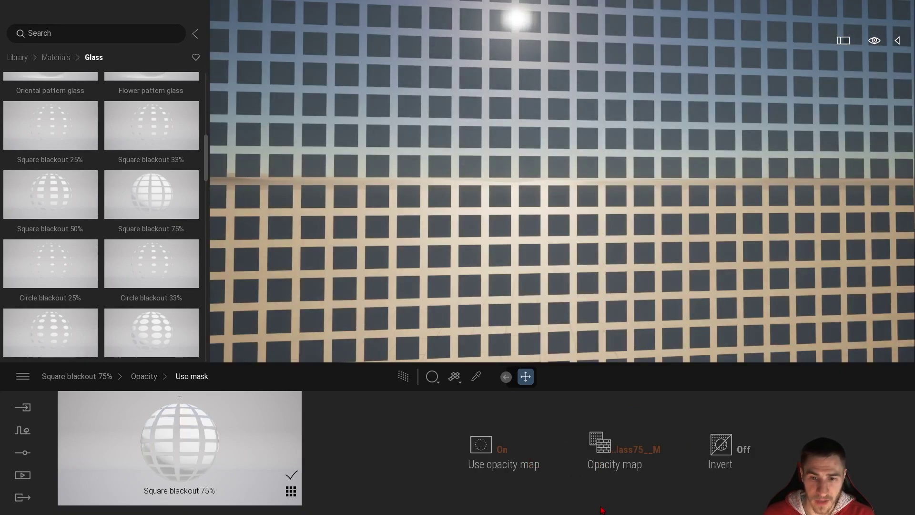
click(600, 444)
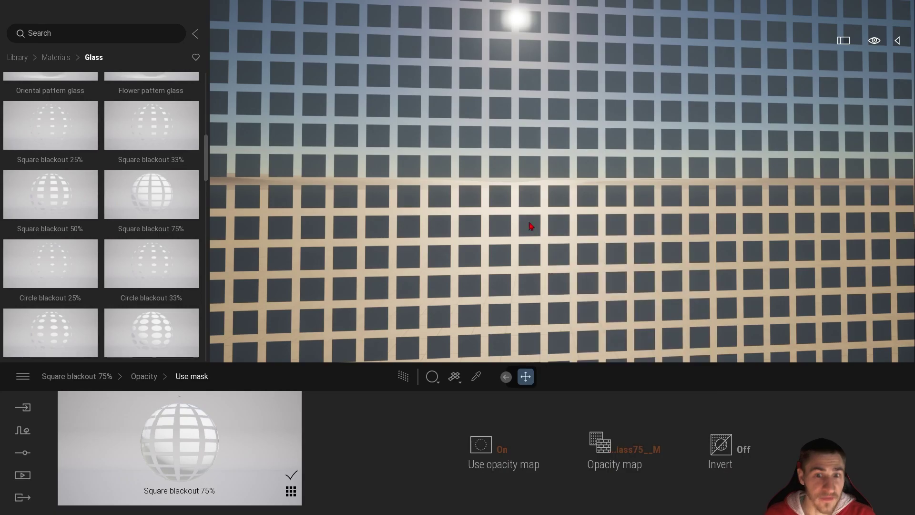
click(739, 443)
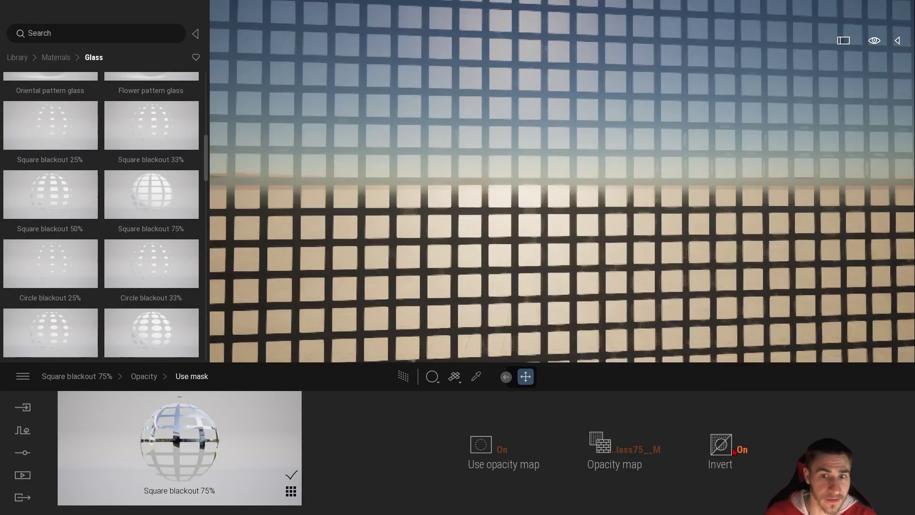
mouse_move(556, 229)
right_down()
mouse_move(391, 250)
mouse_move(582, 235)
mouse_move(548, 233)
right_up()
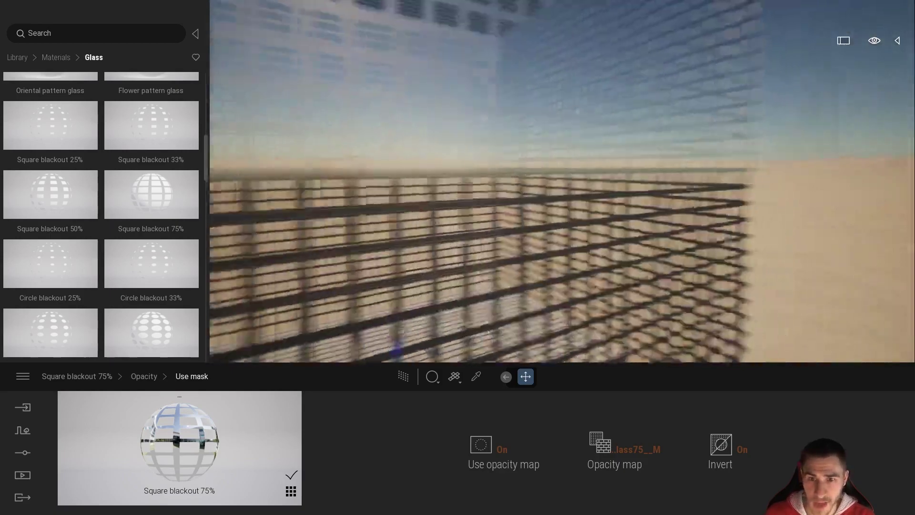
Apply Orange tinted glass from the Glass library to the third box and view it from inside
mouse_move(82, 254)
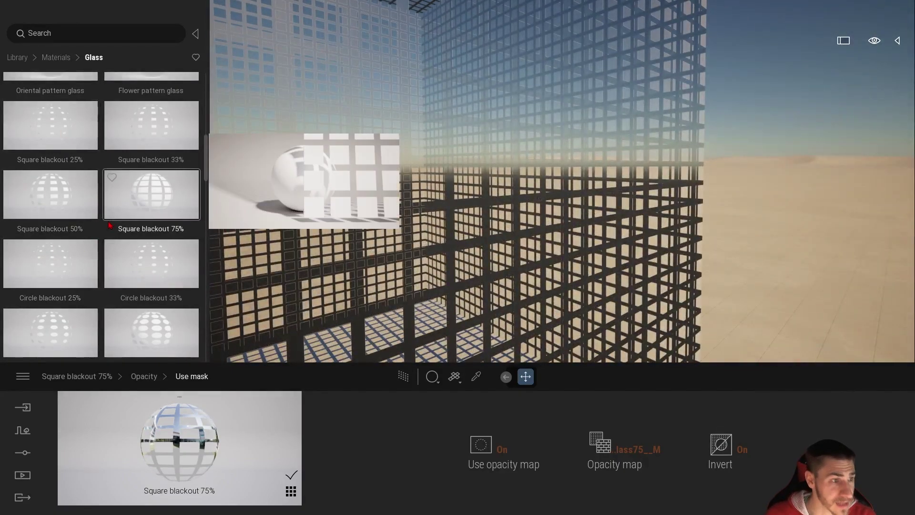
scroll(95, 239, down, 3)
scroll(145, 222, down, 6)
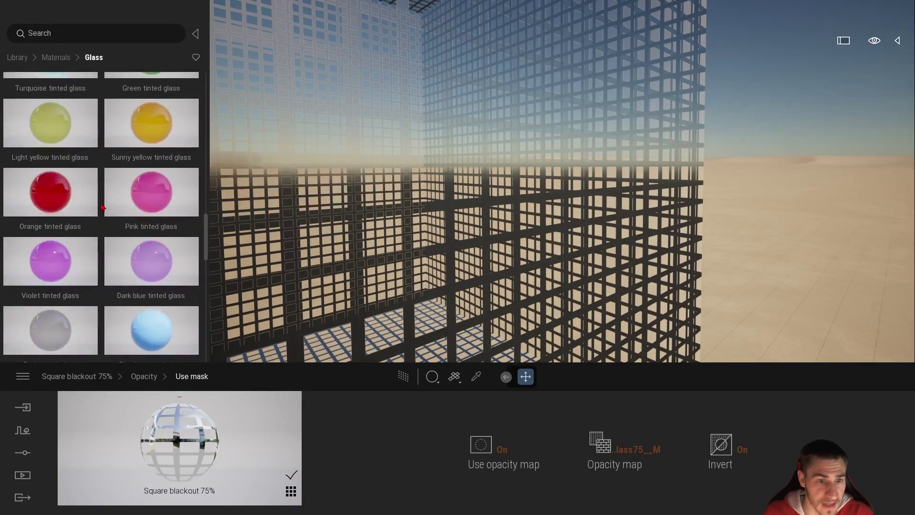
scroll(112, 253, up, 2)
scroll(114, 259, down, 1)
drag(95, 221, 470, 267)
key(w)
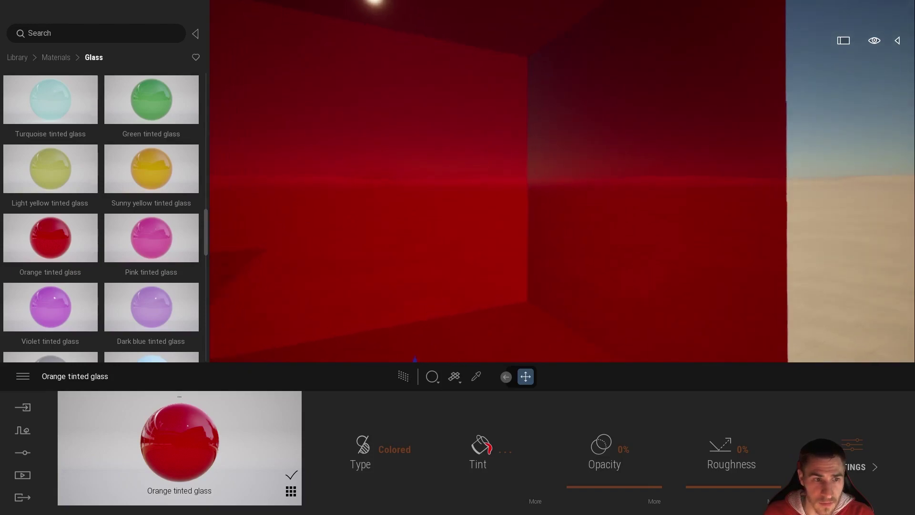
key(s)
right_drag(469, 267, 482, 263)
key(w)
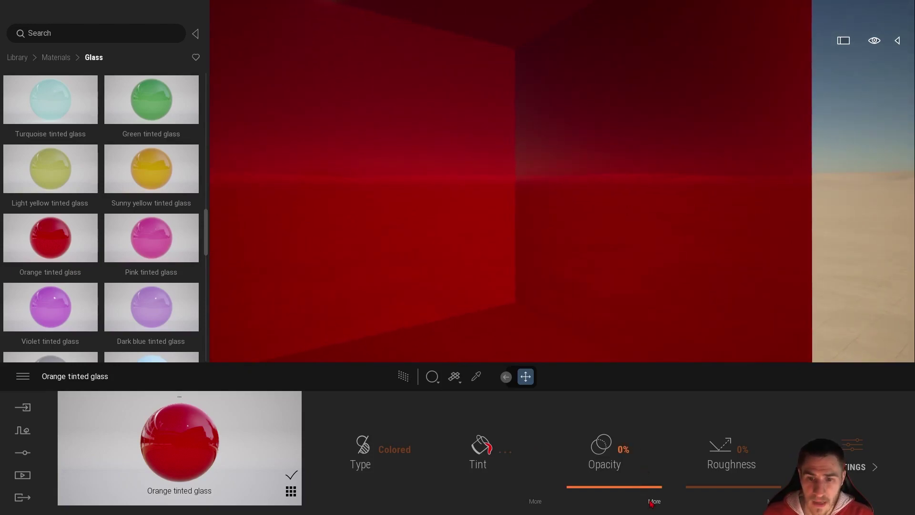
Bring up the red glass's Opacity > Use mask settings and its Opacity map slot options
click(577, 453)
click(583, 483)
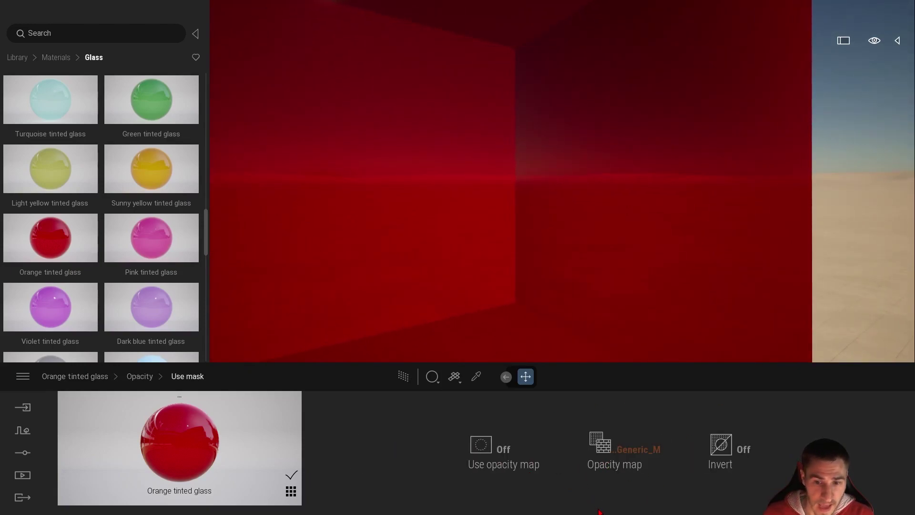
click(618, 453)
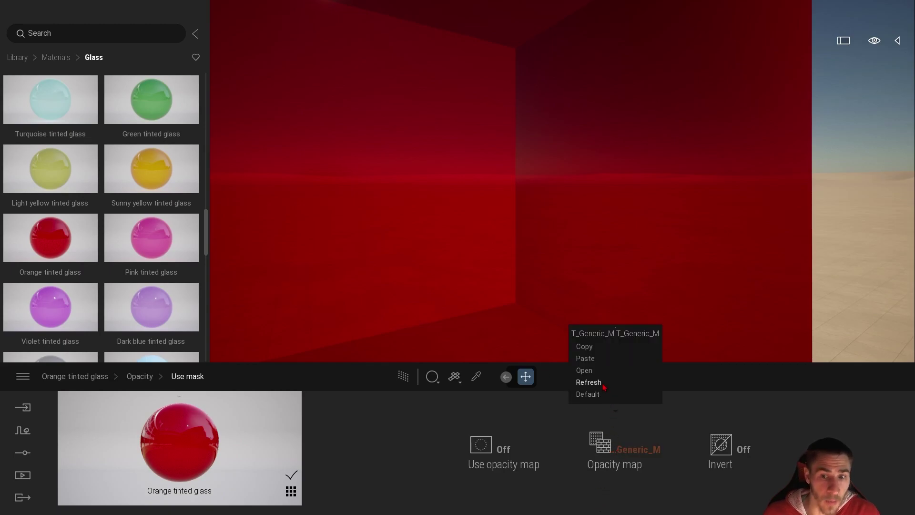
Load Crosshatch_OPC.png as the red glass's opacity map, turn it On, and leave Invert Off
click(584, 370)
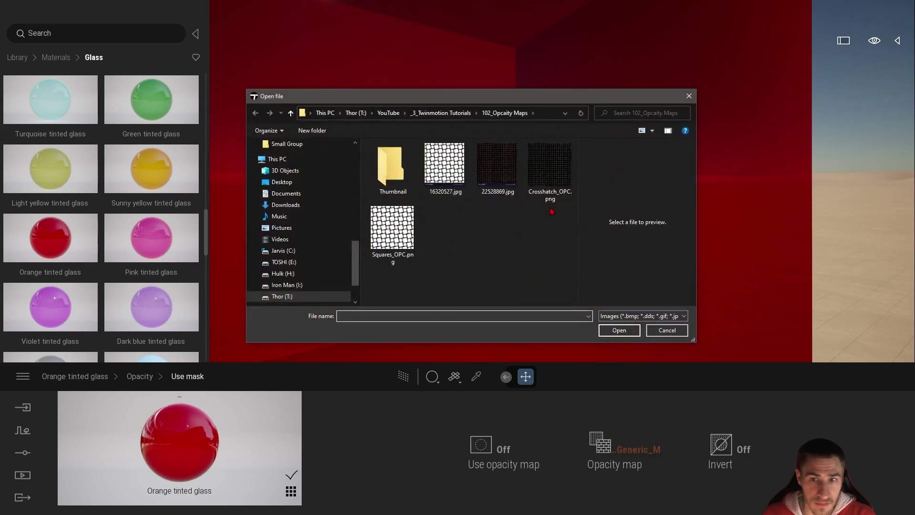
double_click(555, 193)
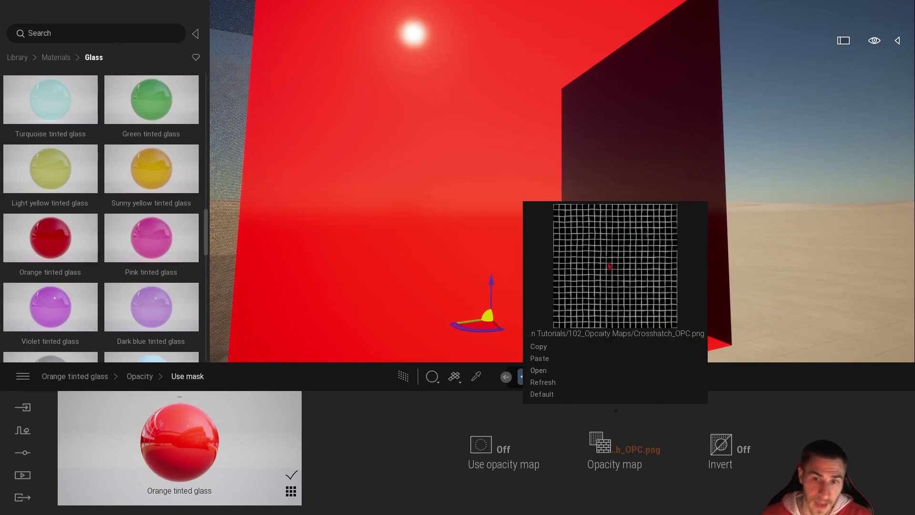
click(473, 463)
scroll(523, 243, up, 5)
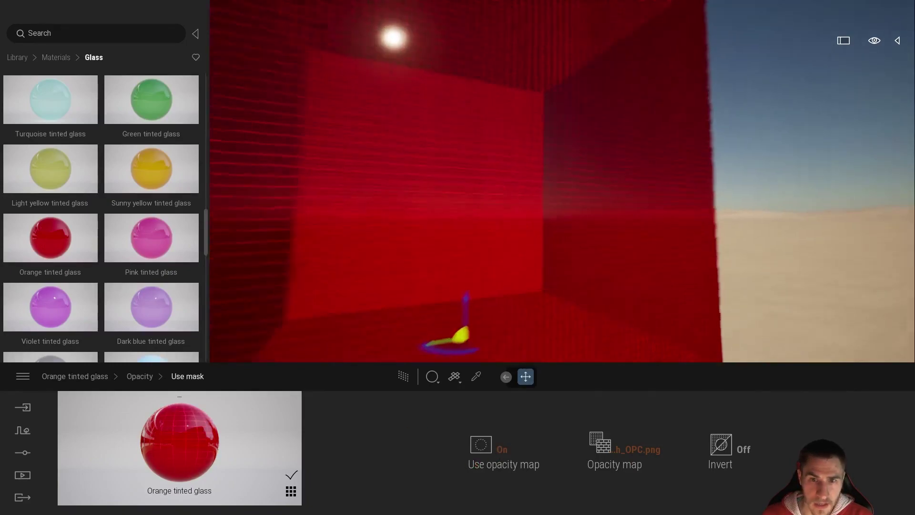
middle_drag(522, 242, 500, 229)
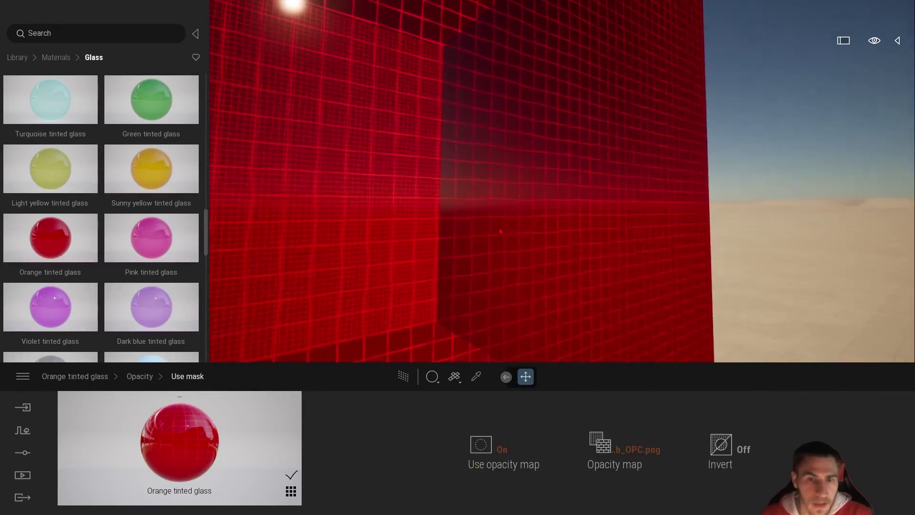
click(725, 453)
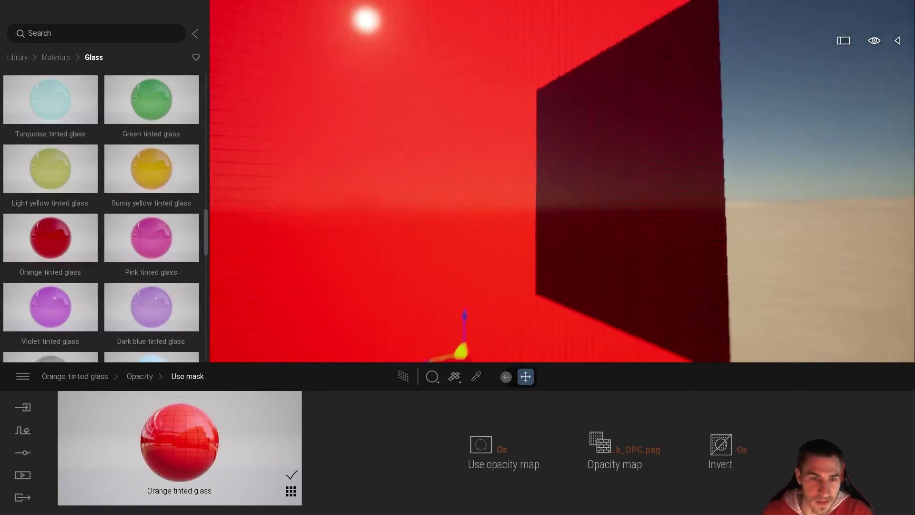
click(740, 453)
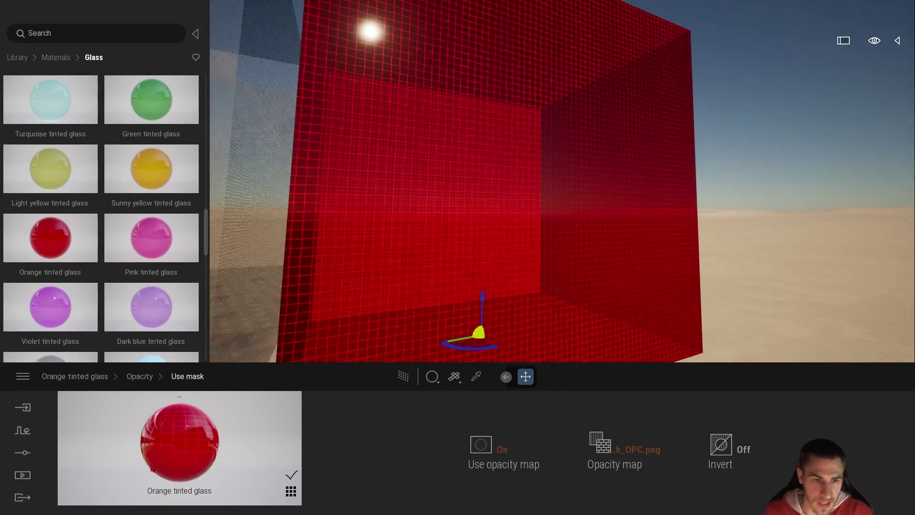
click(141, 377)
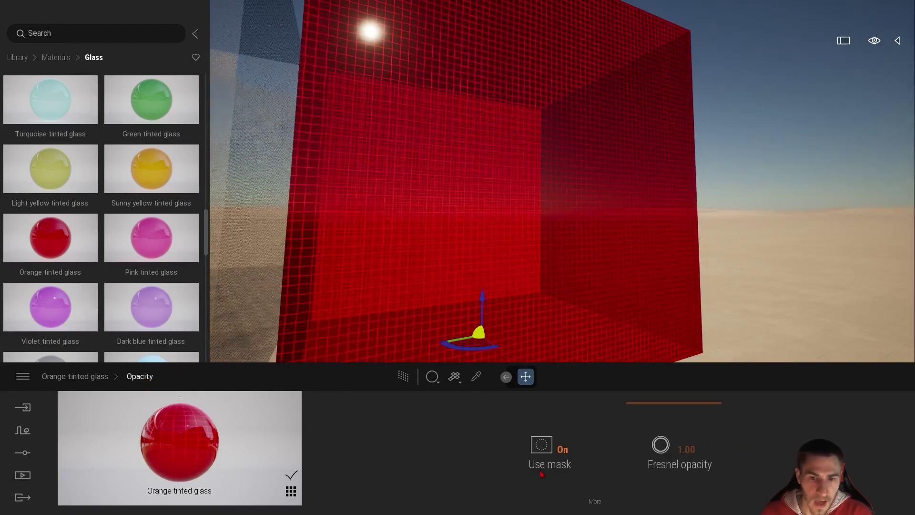
click(93, 377)
right_drag(353, 205, 238, 201)
right_drag(458, 190, 553, 188)
key(s)
right_drag(441, 231, 459, 232)
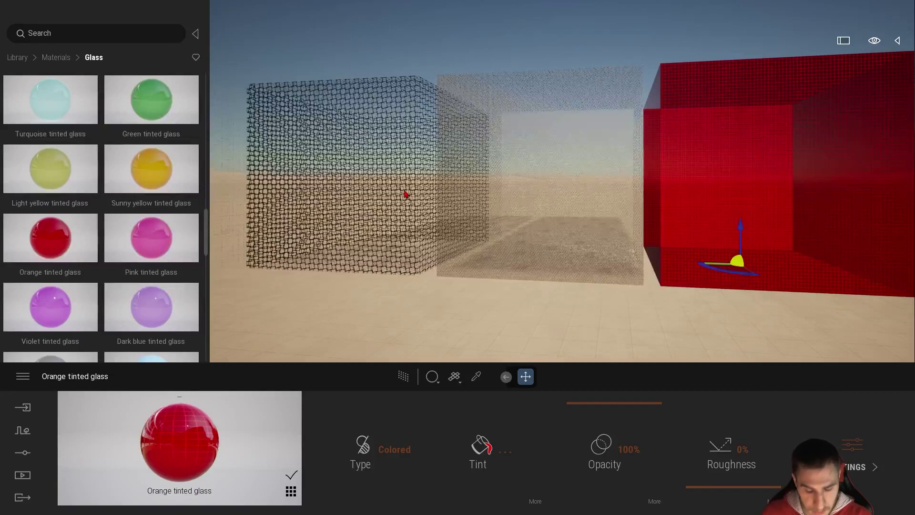
right_drag(483, 260, 444, 250)
drag(525, 265, 481, 261)
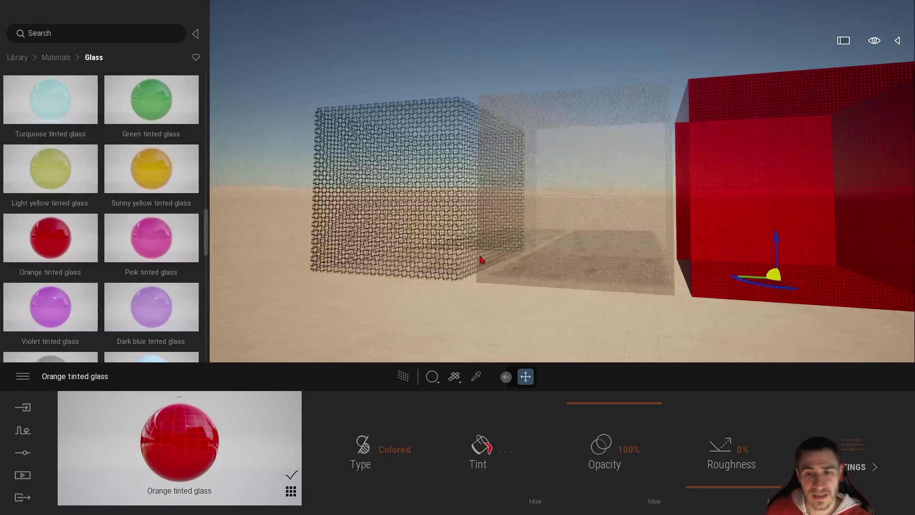
right_drag(480, 180, 462, 212)
key(s)
key(w)
key(s)
key(a)
key(d)
key(w)
key(d)
key(s)
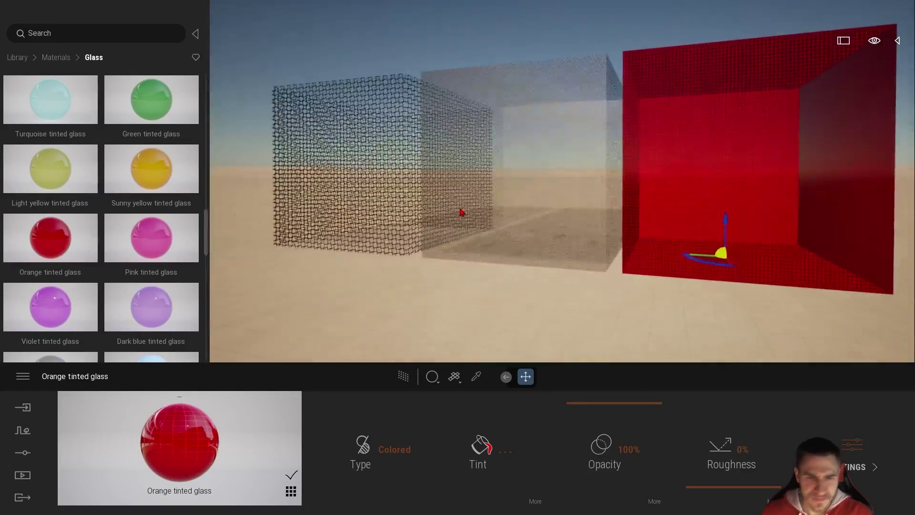